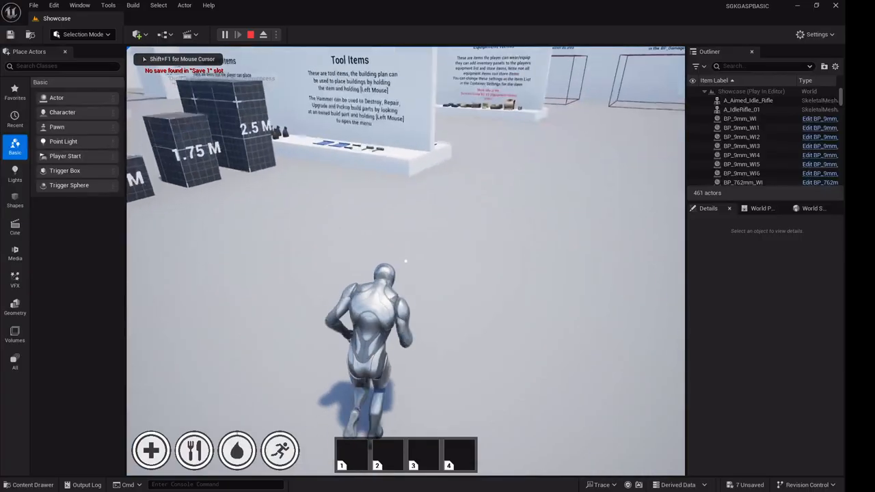
- Play-test the Showcase level by running to the weapon table, picking up the M4A4 and toggling it from quick slot 1, then end play
key("w")
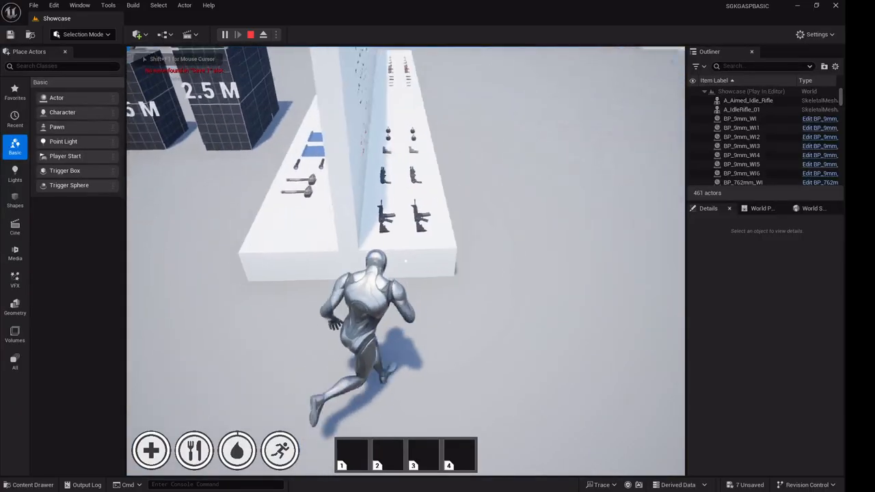
key("e")
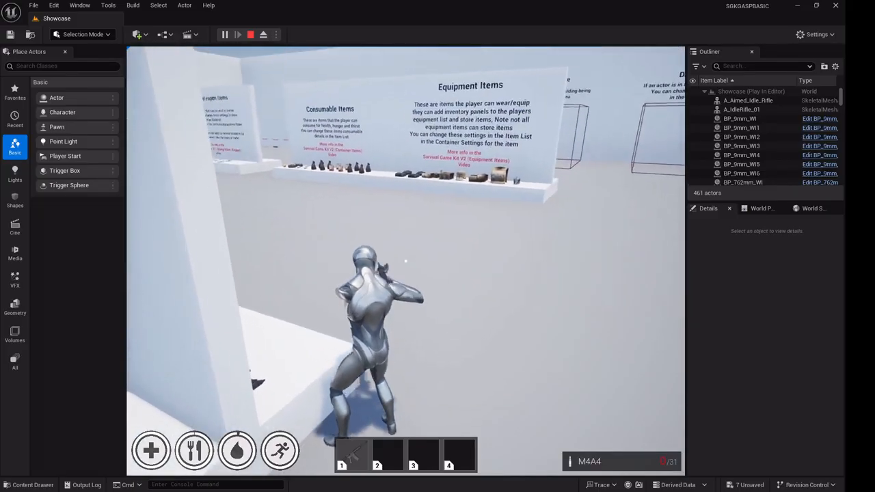
key("w")
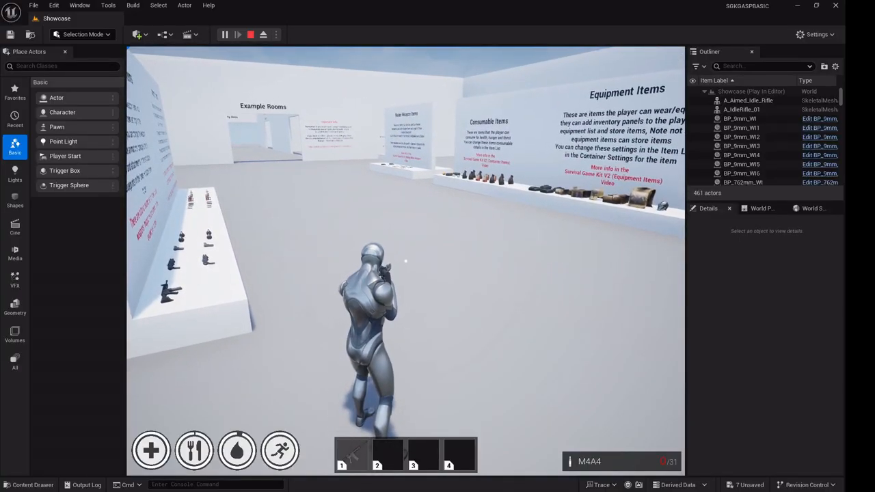
key("1")
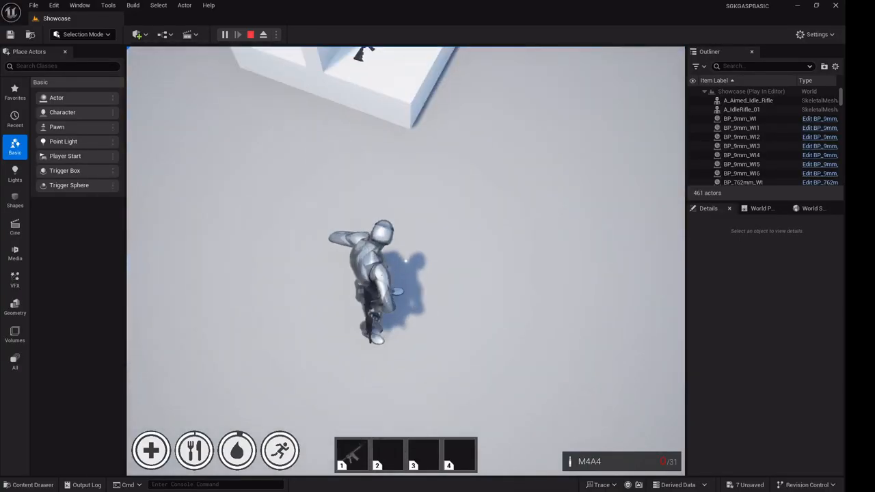
key("Escape")
- Open the BP_SGKMasterCharacter blueprint from the SurvivalGameKitV2 Characters folder and switch to the ABP_SandboxCharacter animation blueprint
left_click(33, 486)
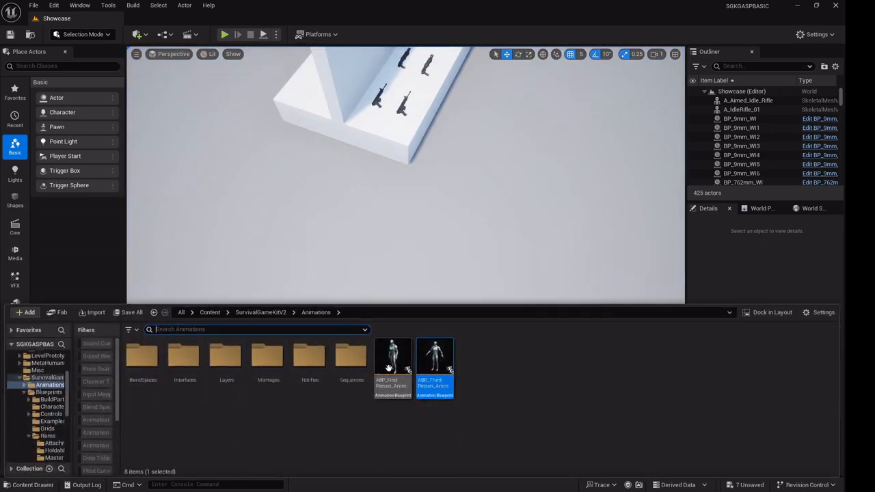
left_click(62, 406)
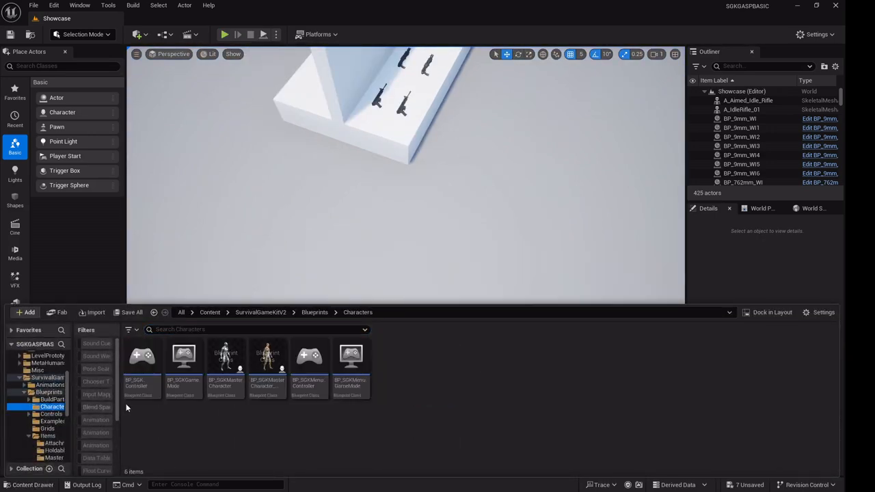
double_click(226, 362)
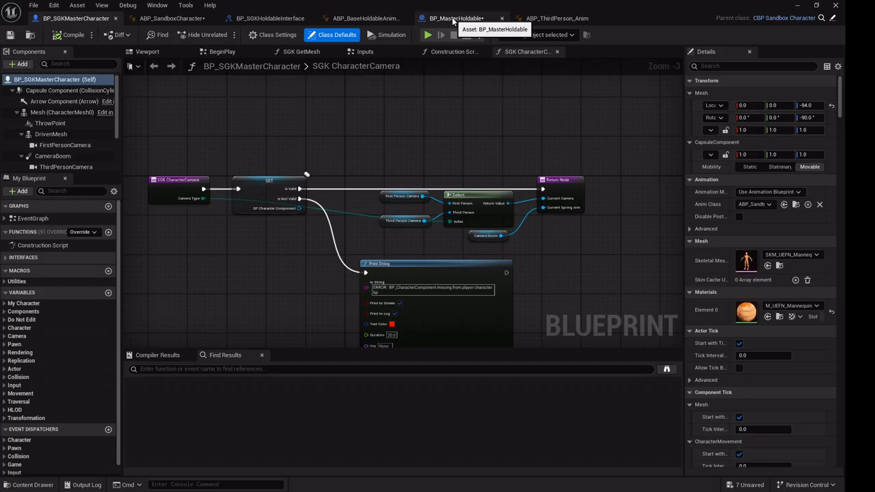
left_click(172, 18)
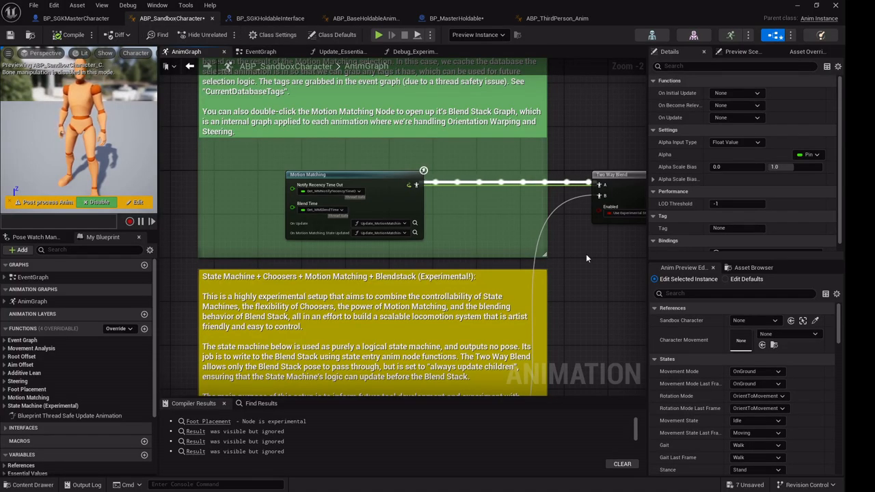
- Bypass the aim offset in the AnimGraph by wiring the lean Apply Mesh Space Additive output straight to the DefaultSlot source
right_click_drag(586, 255, 161, 224)
right_click_drag(497, 277, 346, 307)
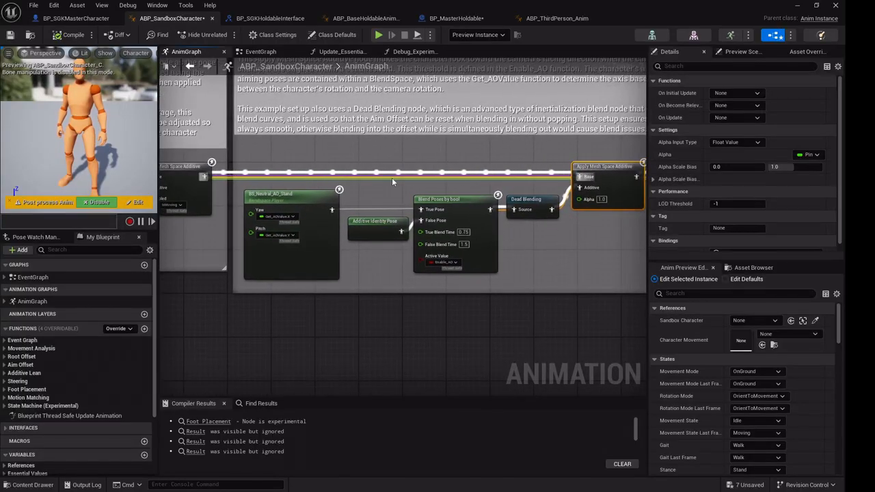
right_click_drag(392, 178, 224, 205)
right_click_drag(431, 192, 535, 177)
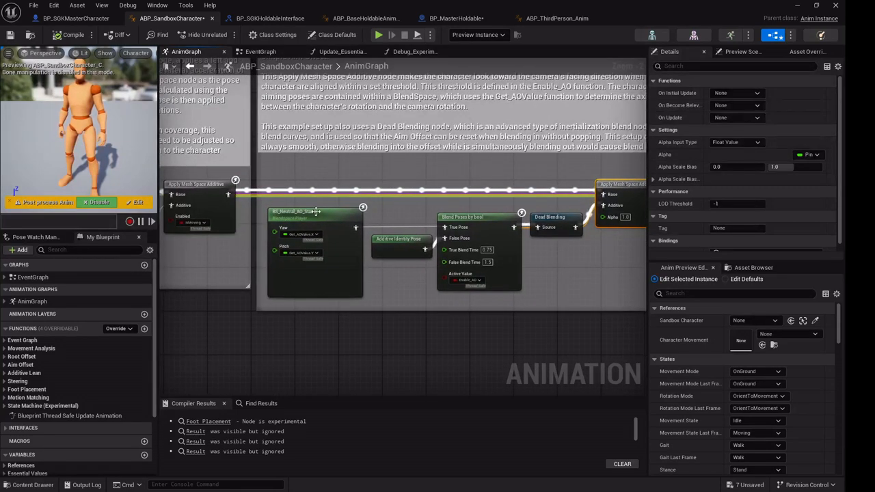
right_click_drag(353, 209, 301, 212)
left_click_drag(178, 193, 176, 199)
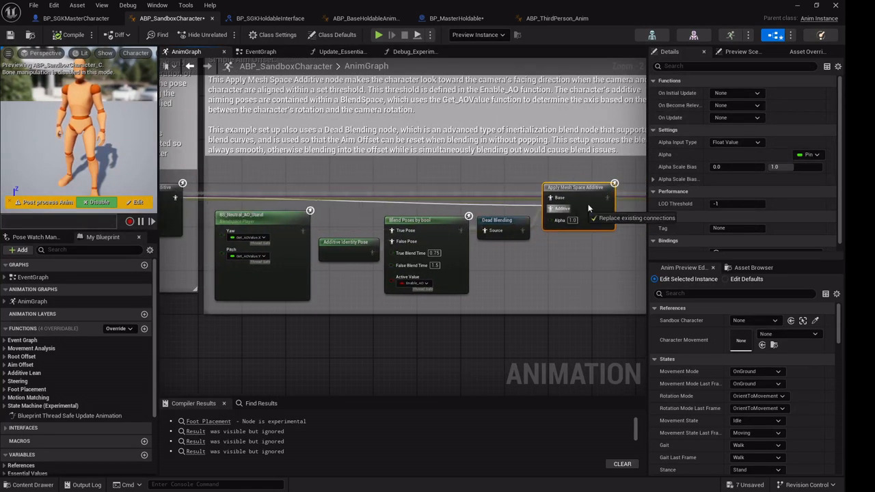
left_click_drag(588, 204, 460, 202)
right_click_drag(527, 222, 258, 239)
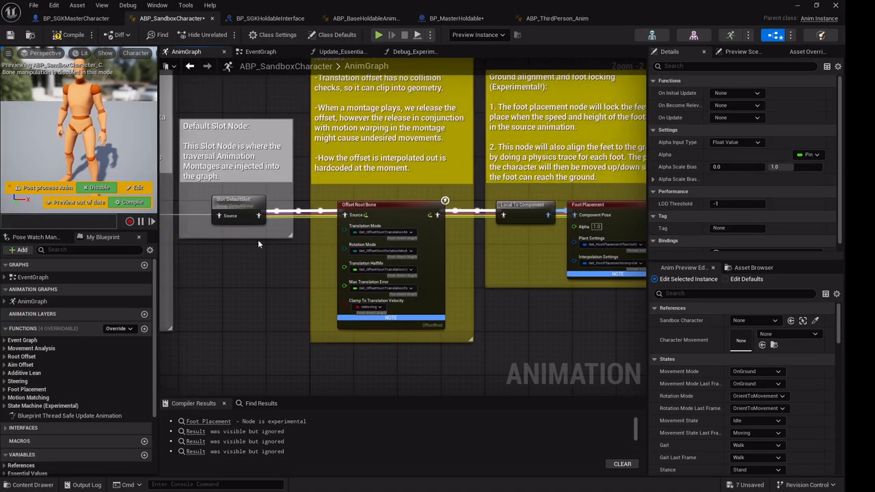
- Bypass the Offset Root Bone node by connecting the DefaultSlot output directly to Local To Component, and compile the blueprint
left_click_drag(386, 213, 391, 229)
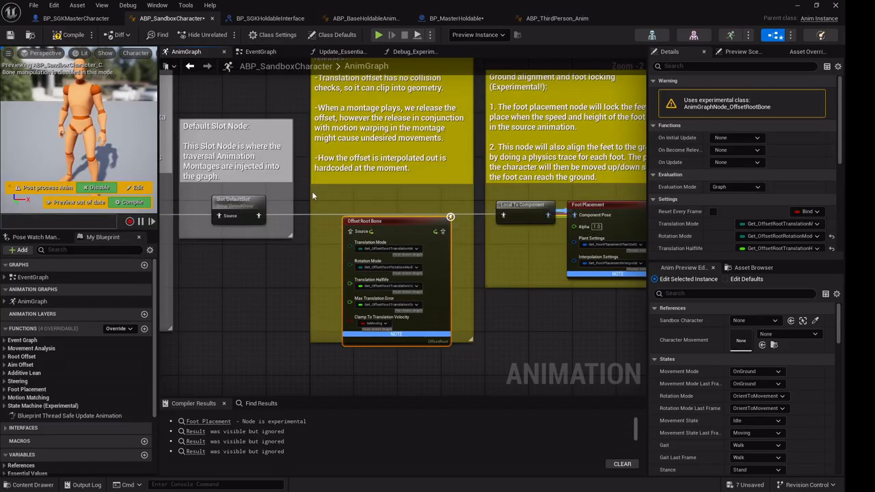
right_click_drag(312, 196, 172, 147)
right_click_drag(412, 252, 435, 269)
left_click_drag(310, 214, 309, 220)
right_click_drag(456, 276, 371, 274)
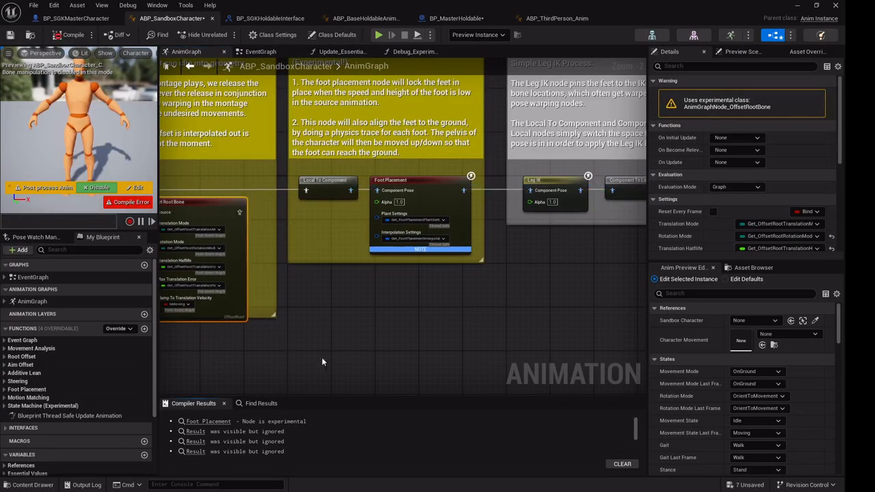
- Follow the first OffsetRoot compile error and connect the Branch's True output to the SET node fed by Character Transform
scroll(224, 421, "down", 2)
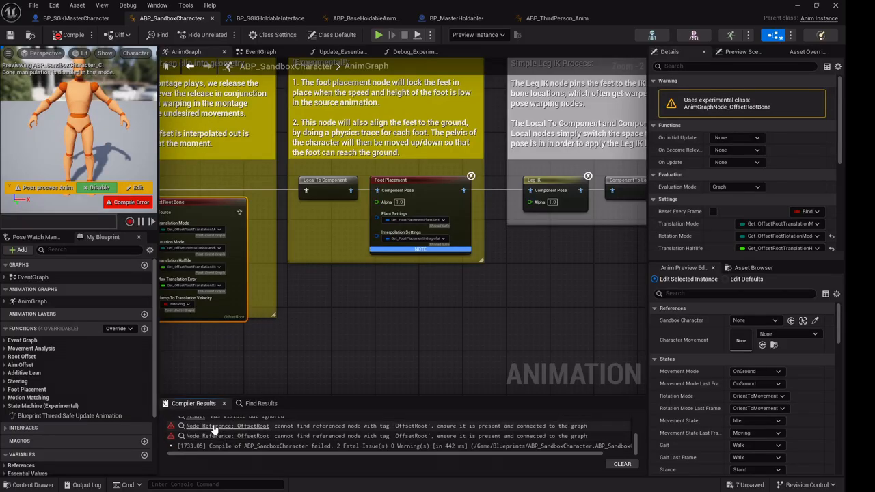
left_click(225, 426)
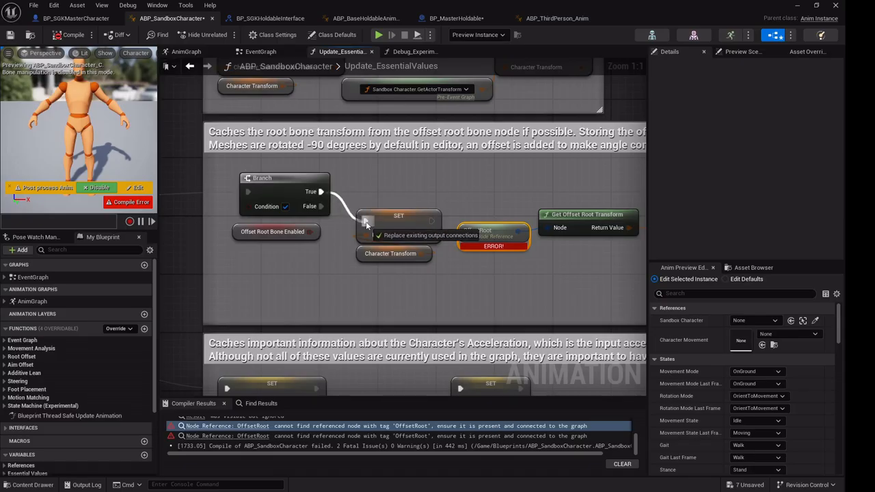
left_click_drag(367, 224, 367, 223)
- Follow the second OffsetRoot error, break the execution link leaving the Target Rotation Draw Debug Arrow with Circle node, and recompile
left_click(254, 436)
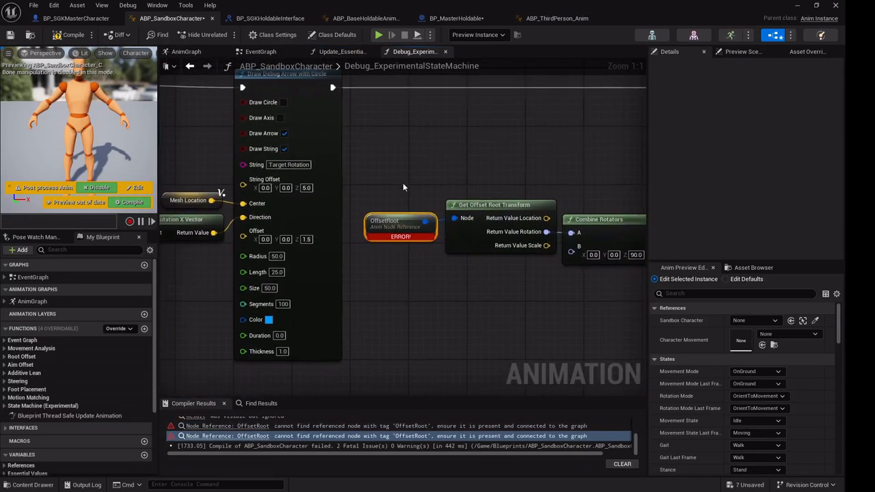
right_click(274, 170)
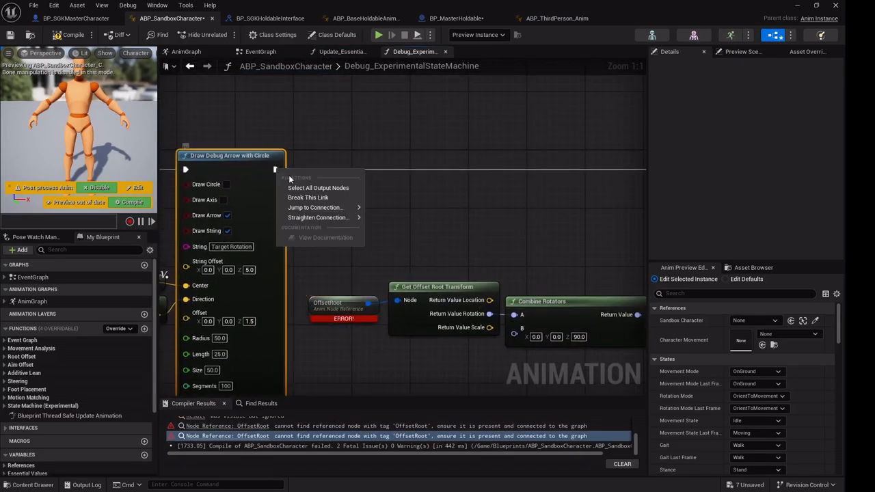
left_click(317, 200)
right_click_drag(474, 199, 294, 190)
right_click_drag(324, 215, 419, 218)
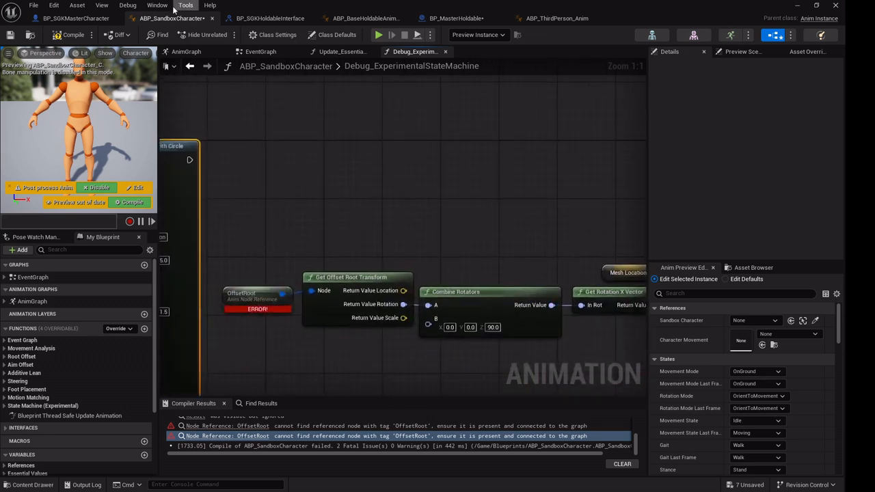
key("F7")
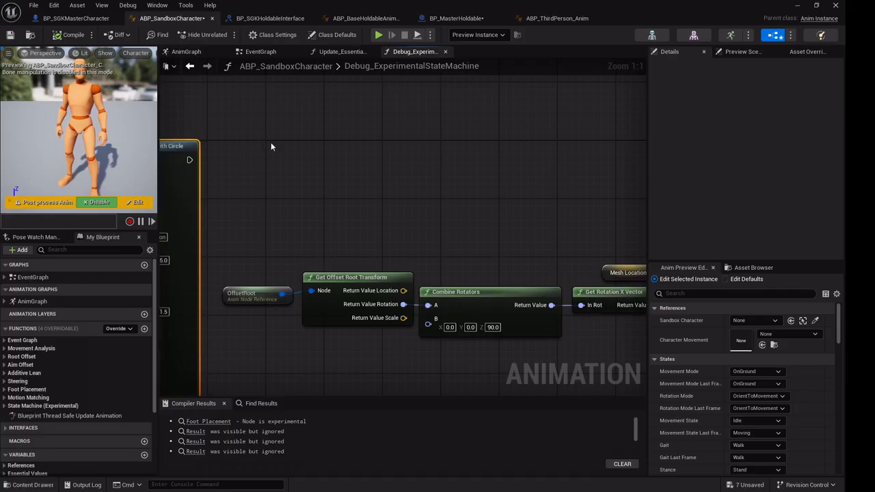
- Return to the AnimGraph and review the rewired chain back to the lean and aim offset nodes
mouse_move(273, 157)
right_mouse_down()
mouse_move(455, 152)
mouse_move(498, 182)
right_mouse_up()
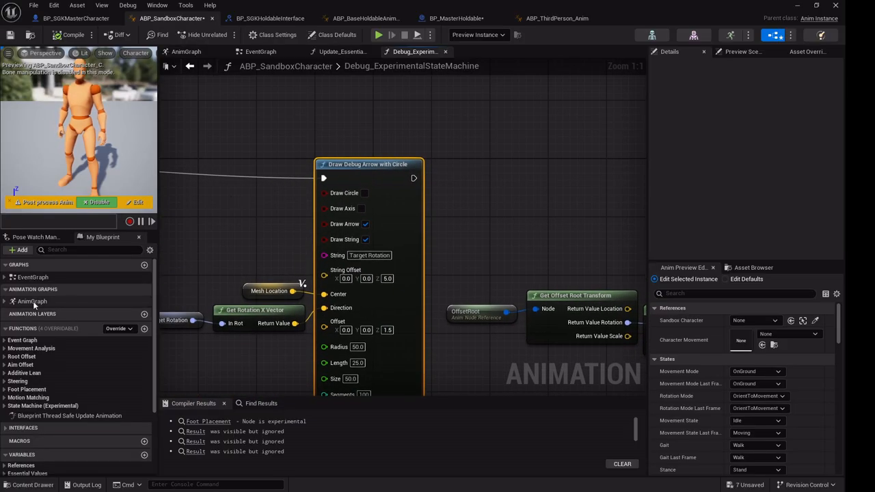
right_click_drag(538, 247, 450, 212)
left_click(220, 52)
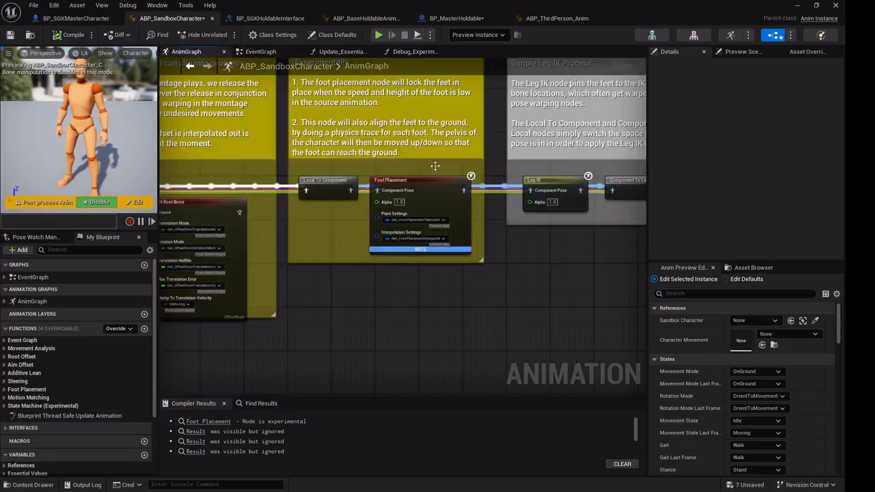
right_click_drag(492, 248, 596, 259)
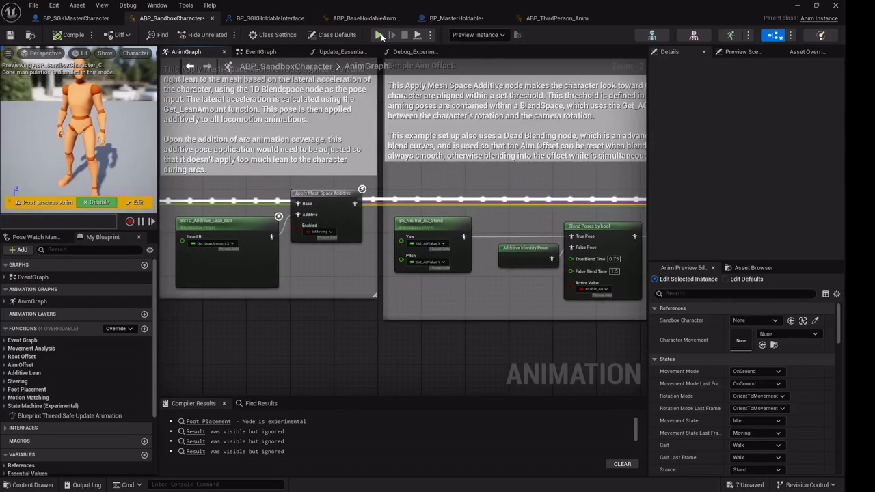
- Play-test the Showcase level by running the character forward, then end play
left_click(379, 35)
key("super")
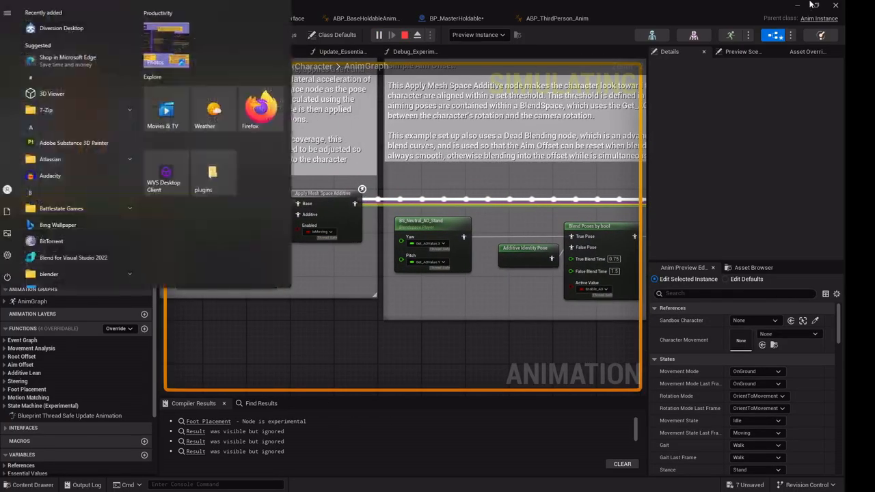
left_click(797, 6)
left_click(546, 178)
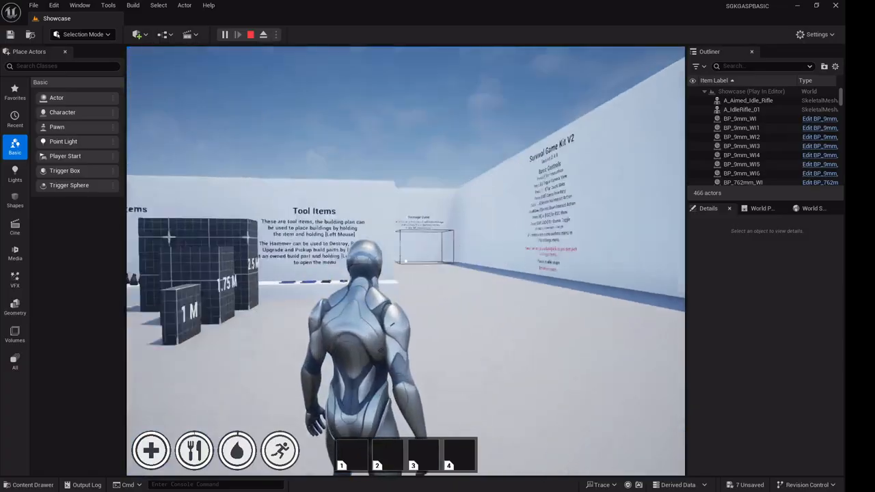
key("w")
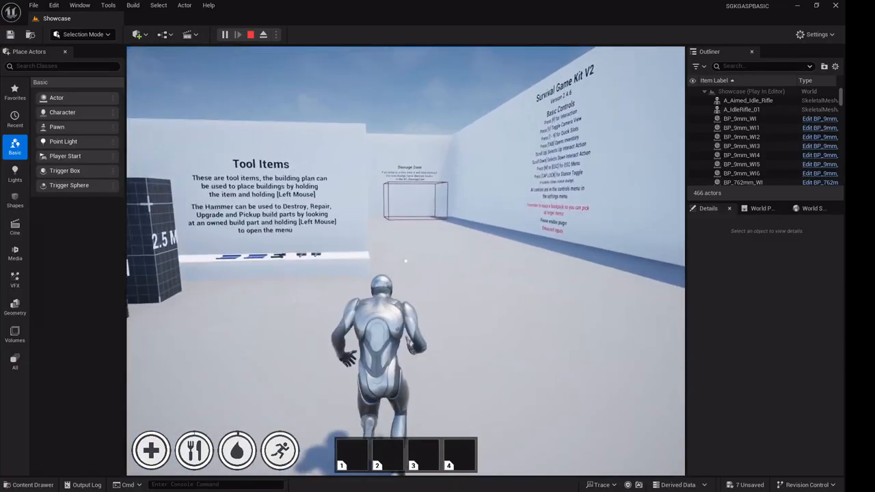
key("Escape")
- Open the ABP_ThirdPerson_Anim animation blueprint from the SurvivalGameKitV2 Animations folder
left_click(32, 485)
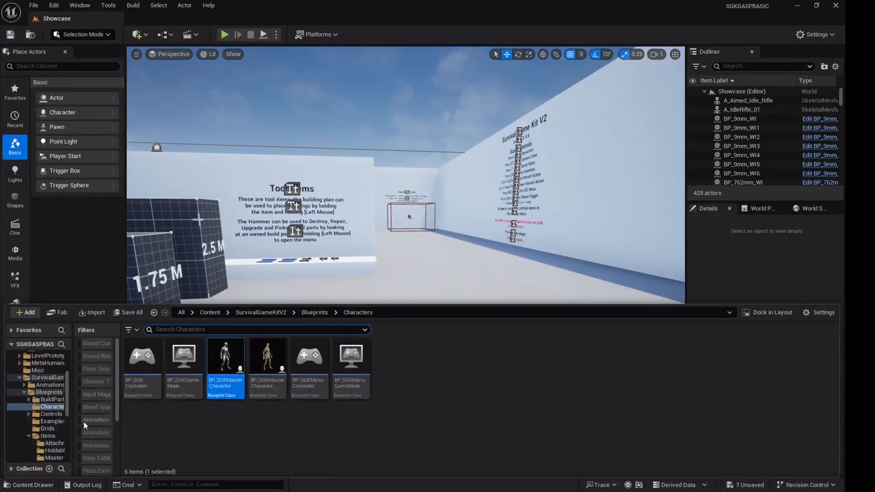
left_click(44, 386)
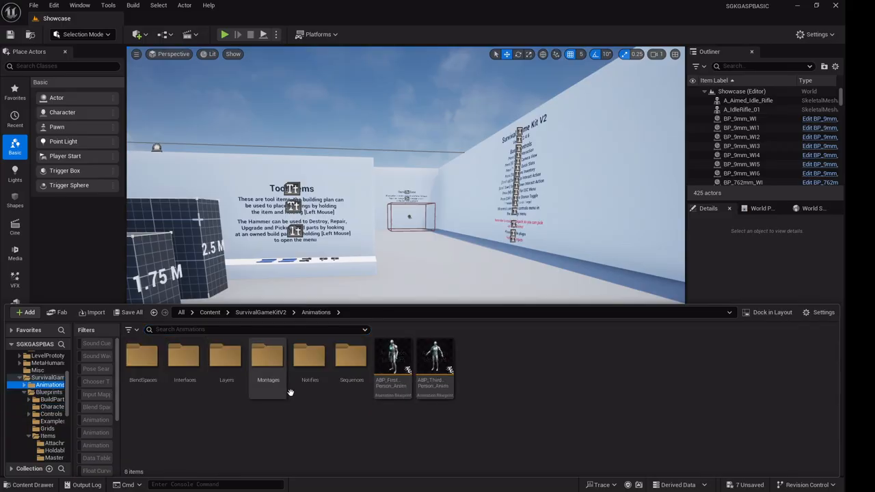
double_click(435, 362)
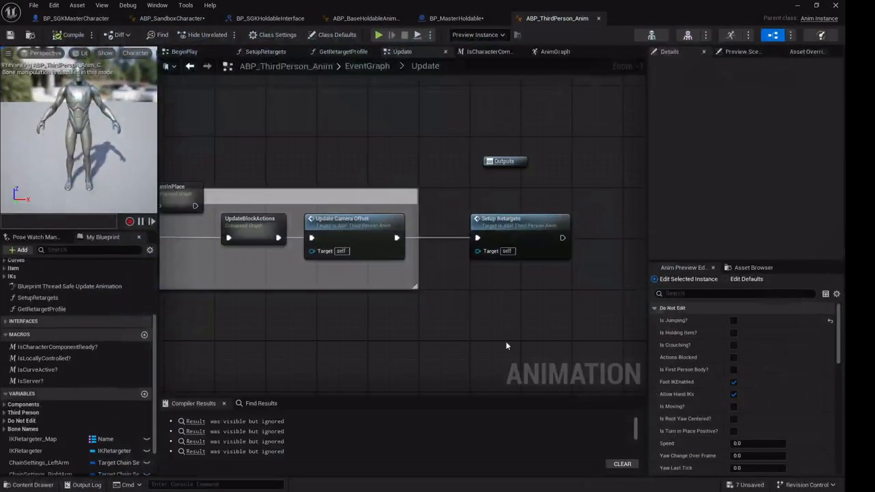
- Place the TurnInPlace node in line in the Update graph and wire it between Is Valid and UpdateBlockActions
right_click_drag(373, 205, 528, 209)
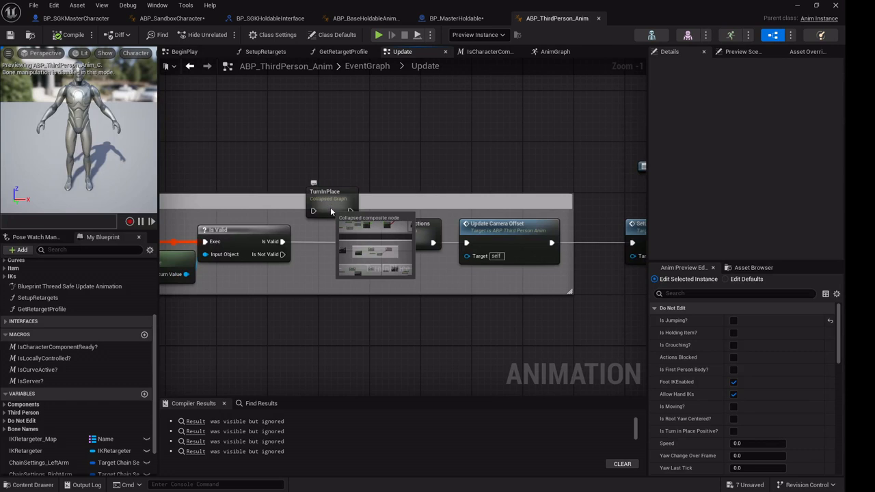
left_click_drag(331, 211, 338, 172)
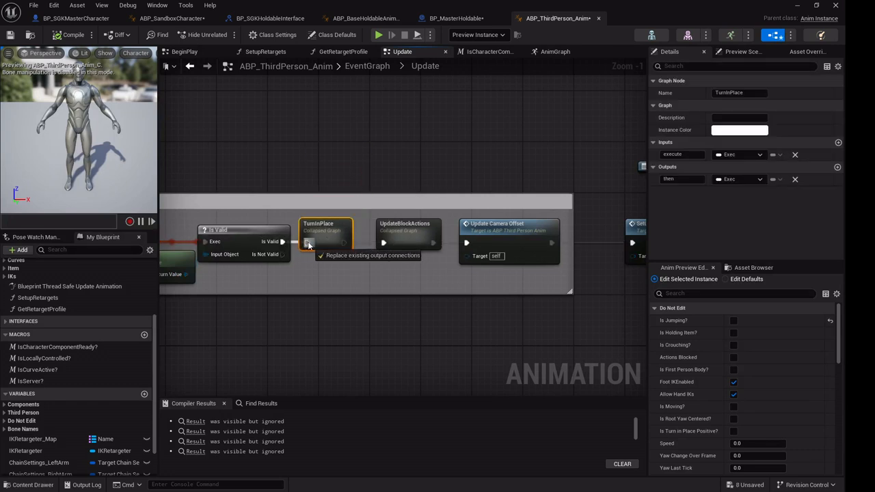
left_click_drag(387, 244, 385, 242)
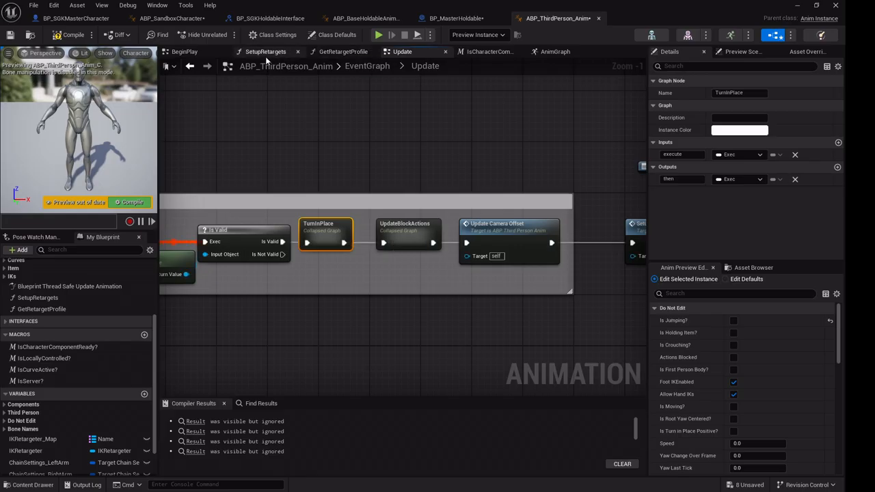
- Open the AnimGraph and examine the ThirdPerson_FootIKs linked layer beside the Component To Local and FootIK connection
left_click(554, 52)
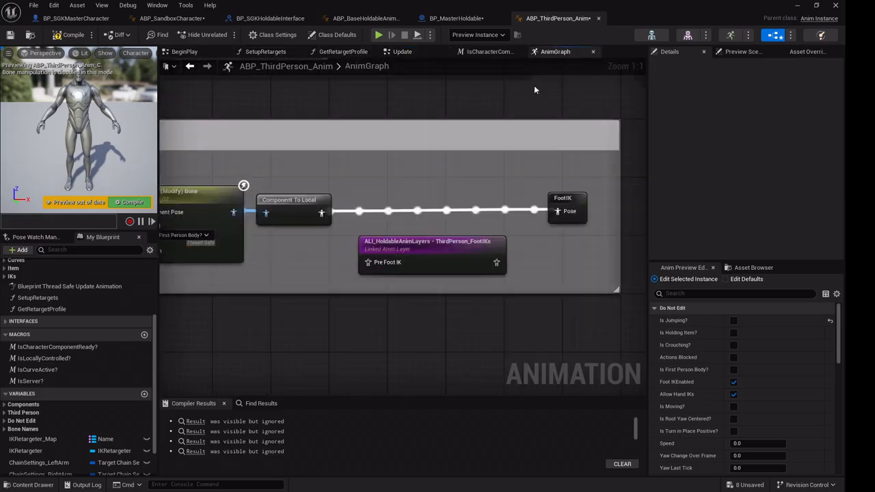
left_click(418, 246)
mouse_move(418, 247)
left_mouse_down()
mouse_move(438, 258)
mouse_move(418, 252)
left_mouse_up()
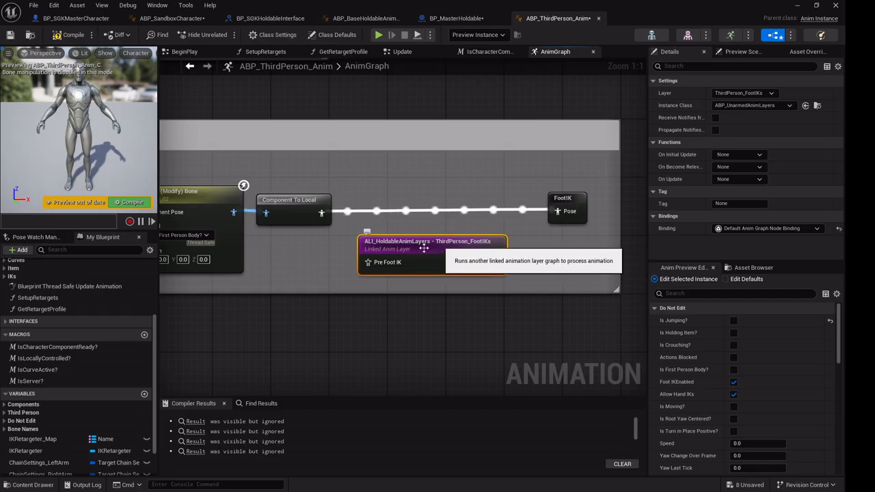
right_click_drag(459, 223, 446, 198)
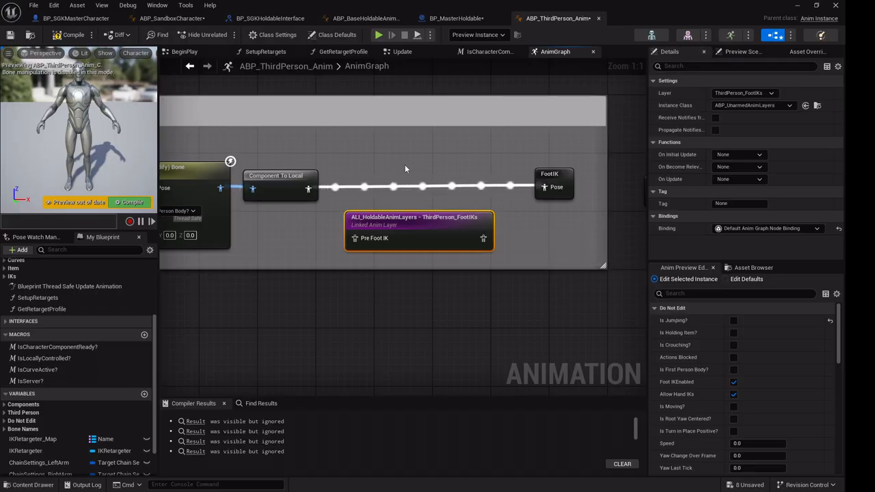
- Reposition the ThirdPerson_FootIKs linked layer node beneath the Component To Local and FootIK connection, and compile the animation blueprint
right_click_drag(405, 164, 410, 177)
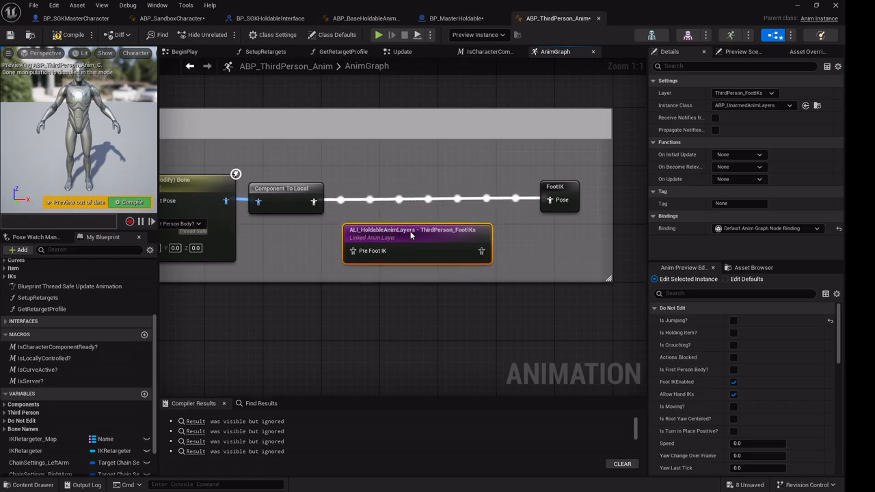
left_click_drag(411, 232, 442, 235)
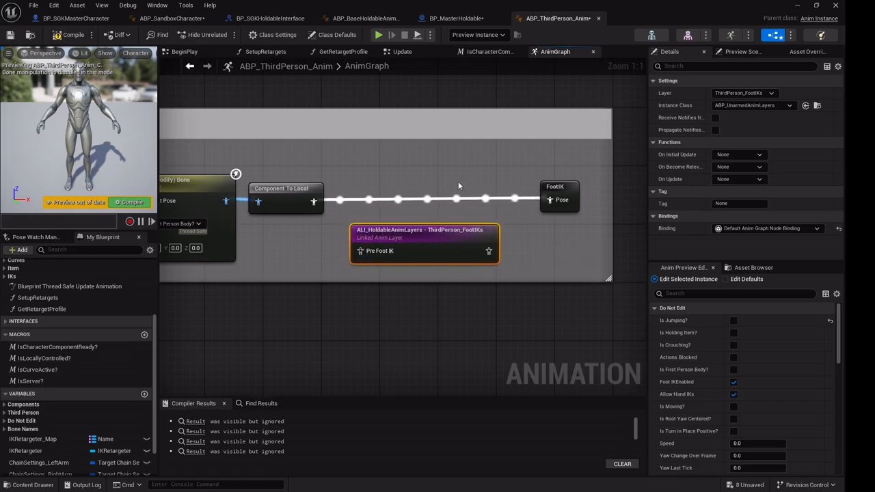
right_click_drag(458, 186, 428, 166)
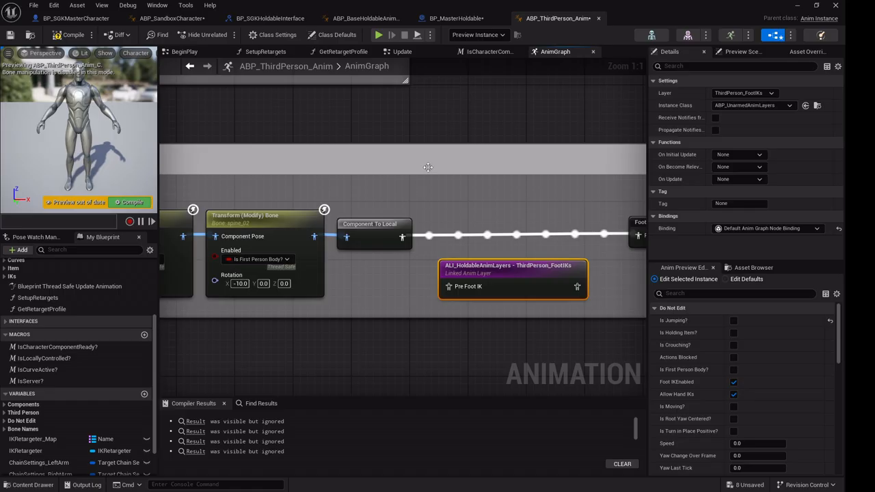
mouse_move(499, 266)
left_mouse_down()
mouse_move(498, 224)
mouse_move(501, 263)
left_mouse_up()
right_click_drag(532, 192, 410, 228)
scroll(411, 228, "down", 3)
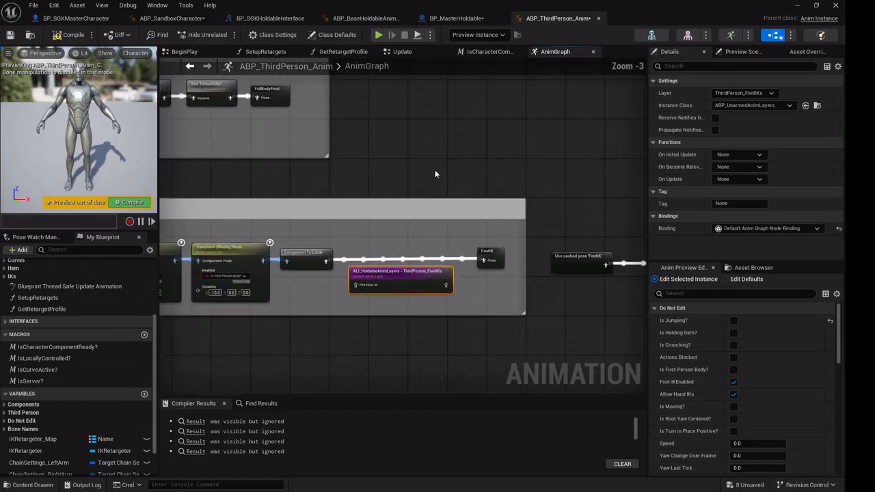
right_click_drag(360, 175, 477, 197)
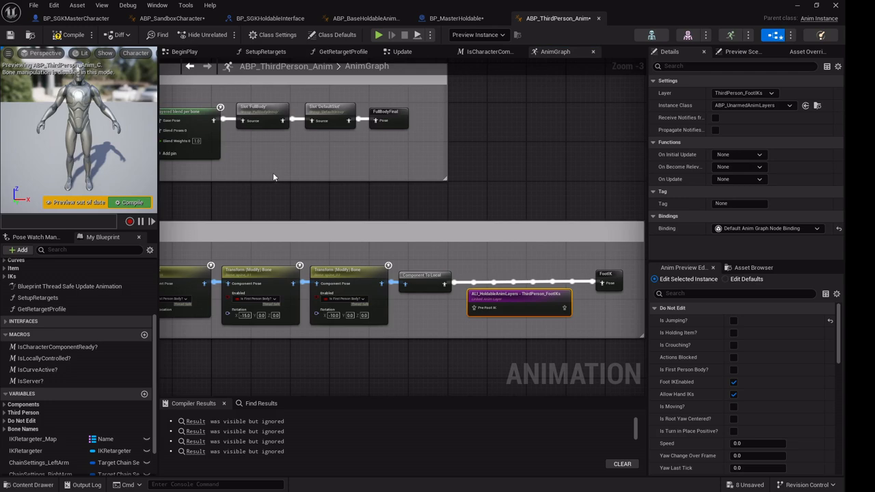
left_click(69, 35)
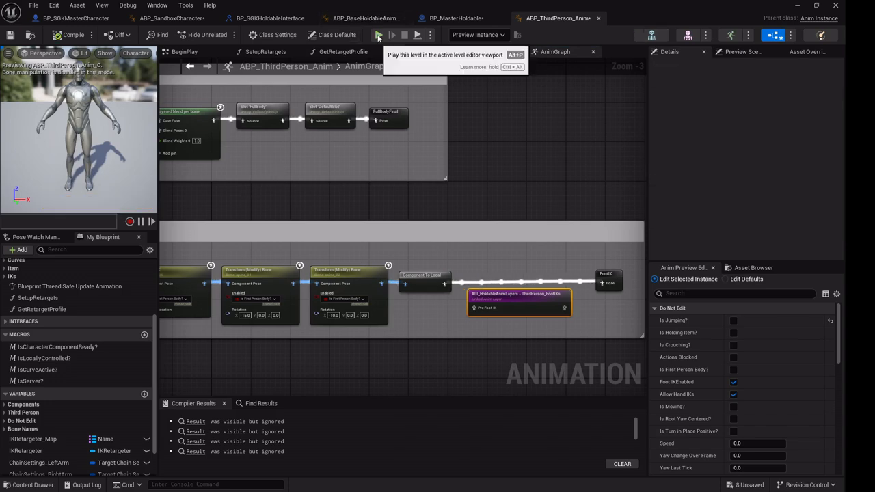
- Play-test the Showcase level, run the character to the weapon display and take the M4A4 in hand
left_click(796, 5)
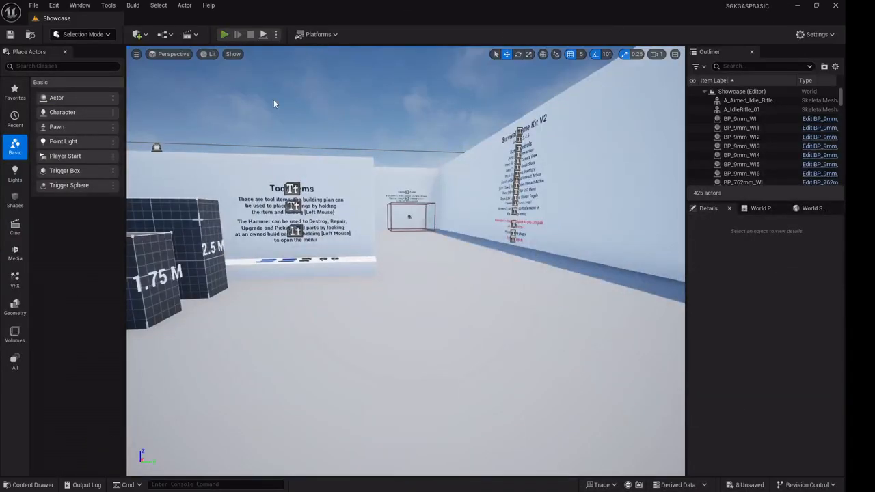
left_click(224, 34)
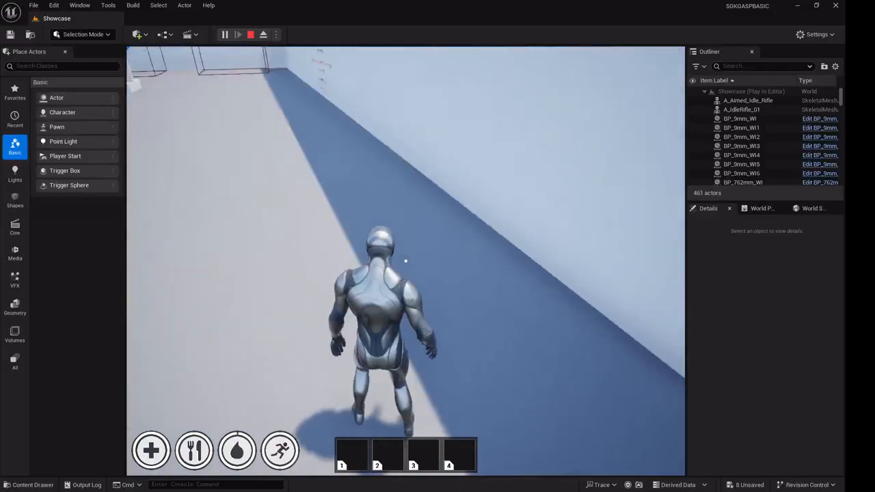
key("w")
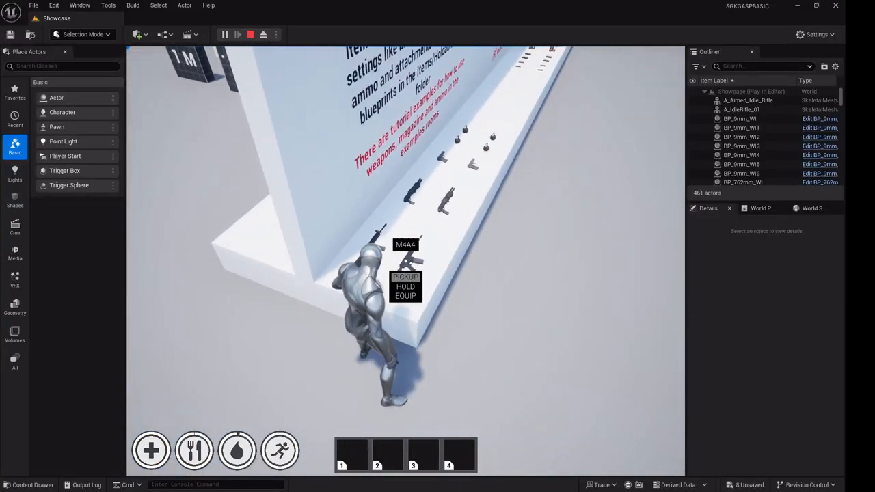
key("1")
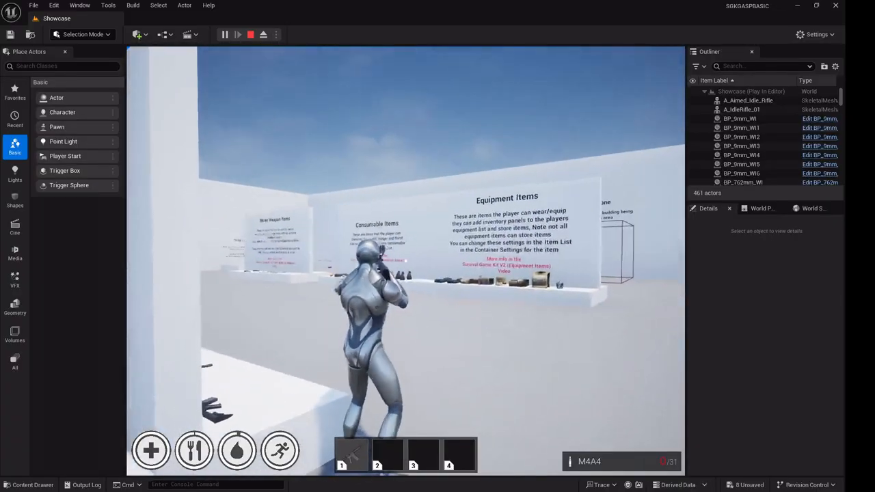
- Eject from the player, fly the camera around the character to inspect how it holds the M4A4, and end play
key("super")
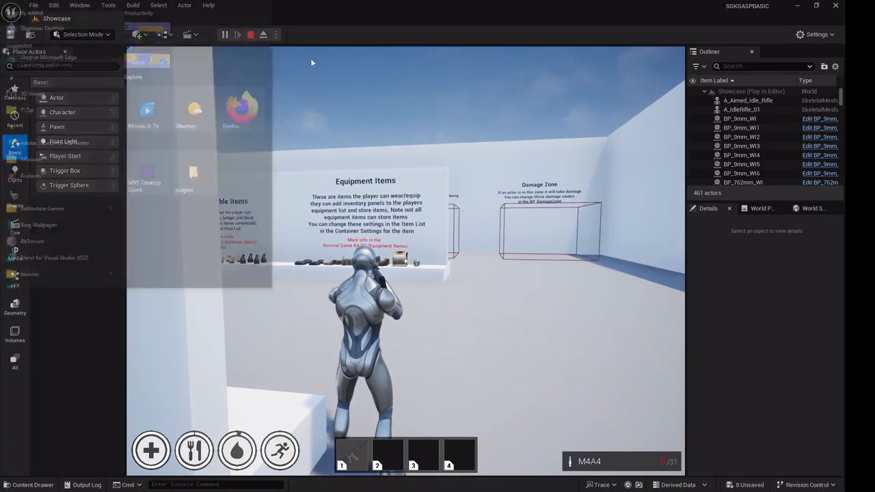
left_click(320, 30)
left_click(263, 35)
right_click_drag(393, 165, 595, 229)
key("w")
key("w")
key("a")
scroll(540, 229, "down", 1)
key("w")
scroll(588, 222, "down", 2)
key("a")
key("d")
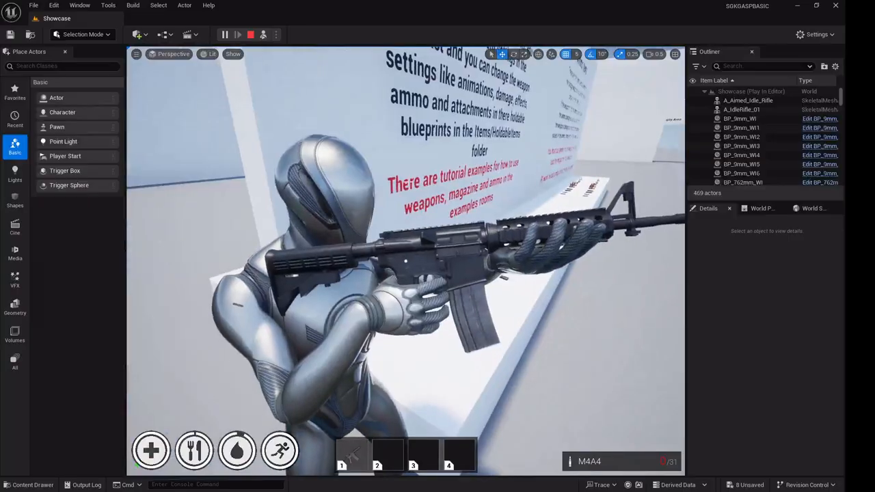
left_click(262, 35)
key("Escape")
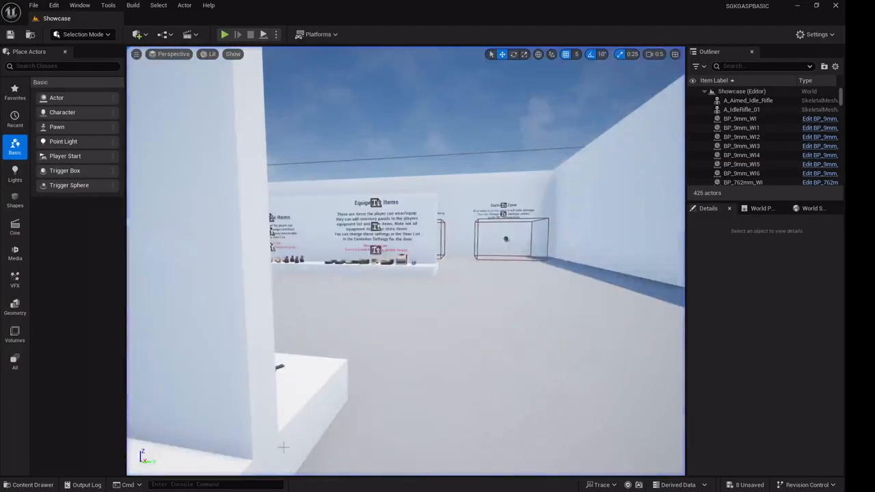
- Reopen the ABP_ThirdPerson_Anim animation blueprint and locate the Retarget Pose From Mesh node in its AnimGraph
left_click(32, 484)
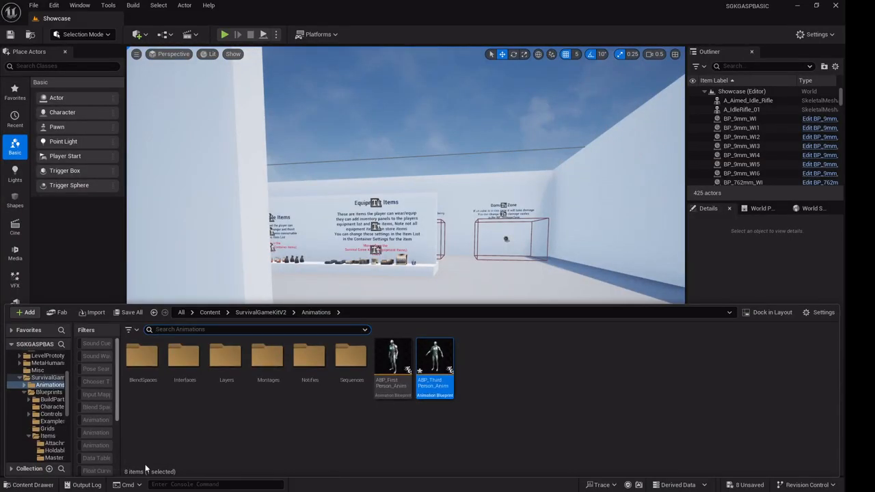
double_click(436, 360)
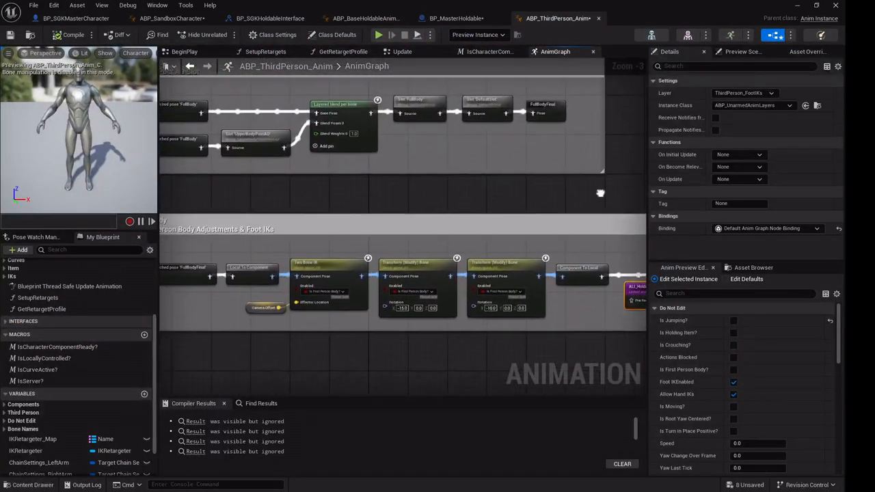
scroll(600, 193, "down", 3)
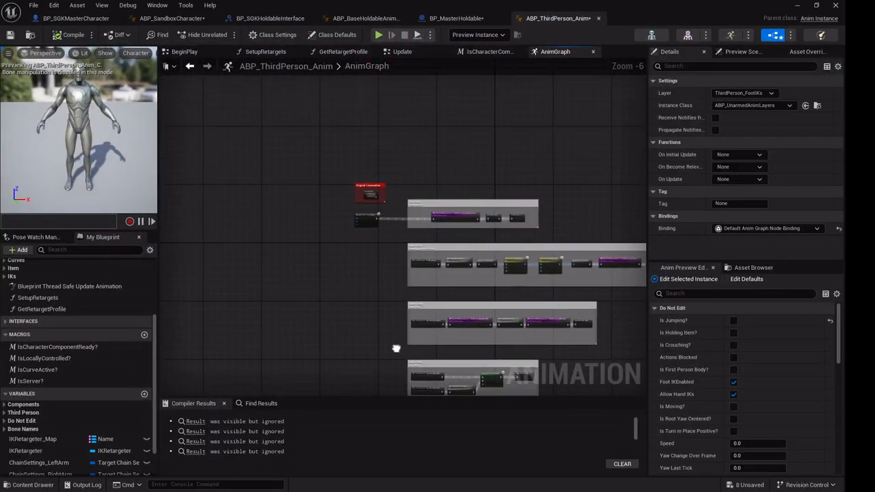
scroll(363, 284, "up", 7)
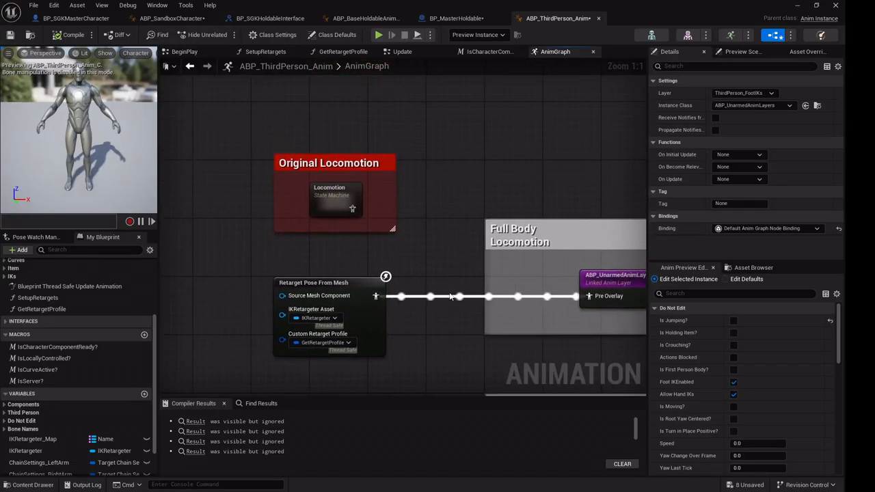
right_click_drag(449, 296, 322, 206)
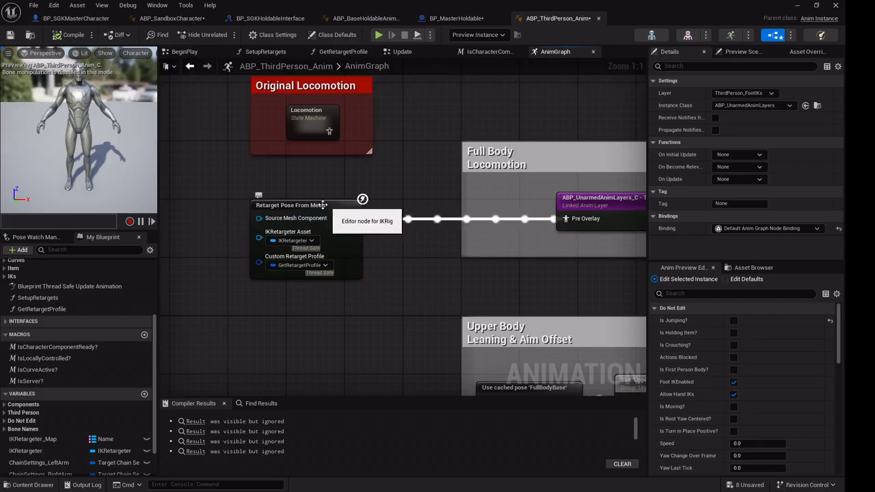
right_click_drag(391, 194, 385, 201)
right_click_drag(371, 234, 429, 190)
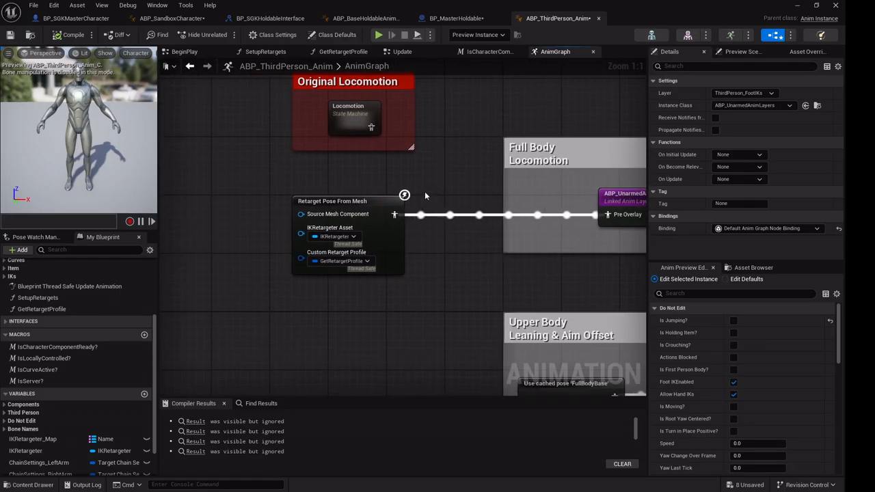
- Move the Retarget Pose From Mesh node farther from the Full Body Locomotion group to make room for more nodes
left_click_drag(363, 205, 224, 214)
right_click_drag(366, 153, 385, 137)
left_click_drag(299, 193, 292, 186)
right_click_drag(408, 156, 325, 203)
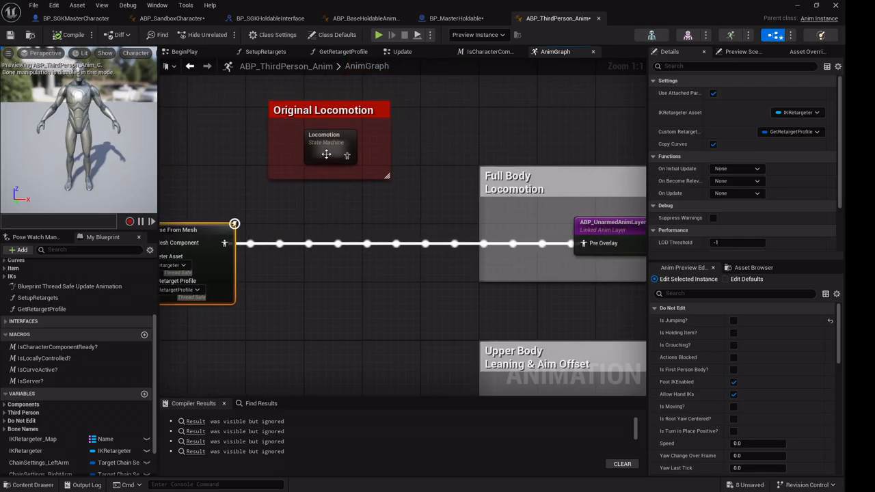
right_click_drag(326, 154, 389, 150)
- Save the Retarget Pose From Mesh output as a new cached pose named GASPLocomotion and align its node with the output
mouse_move(289, 238)
left_mouse_down()
mouse_move(253, 239)
mouse_move(303, 248)
left_mouse_up()
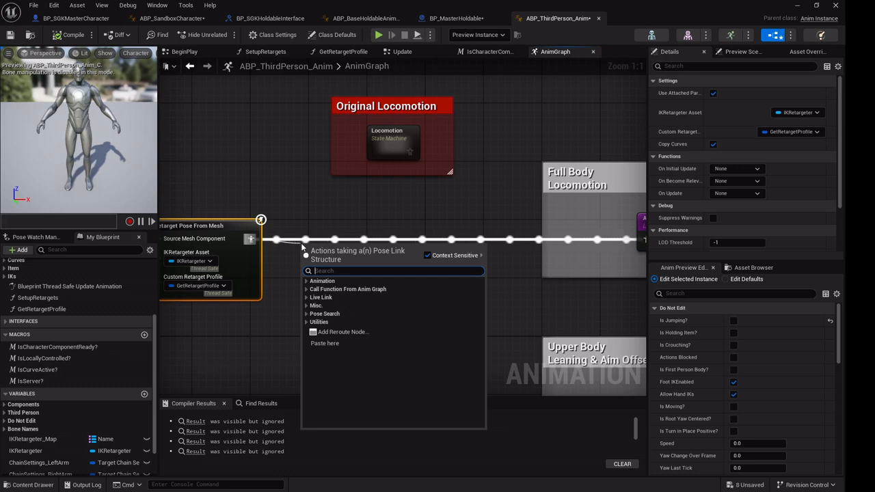
type("cach")
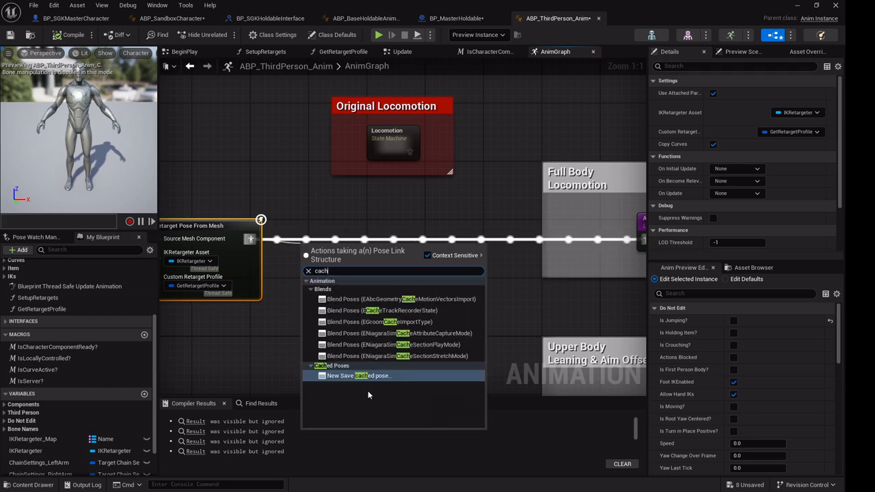
left_click(369, 375)
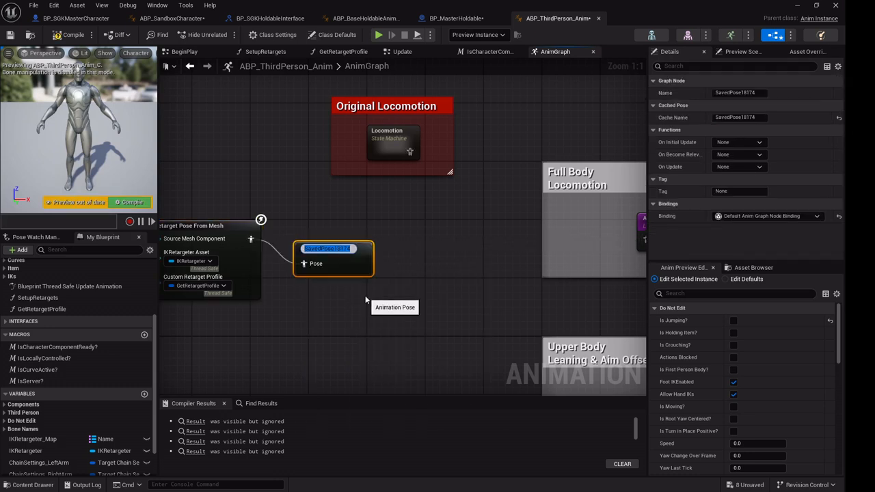
type("GASPLocomotion")
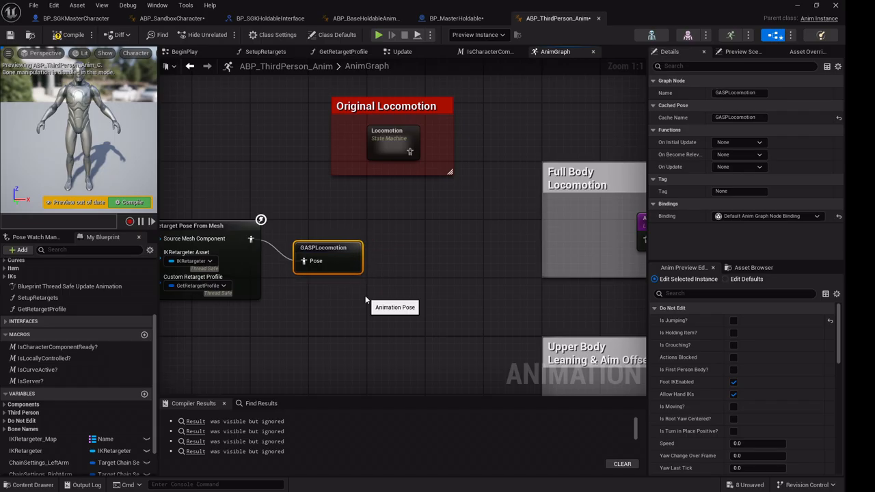
left_click_drag(322, 262, 325, 233)
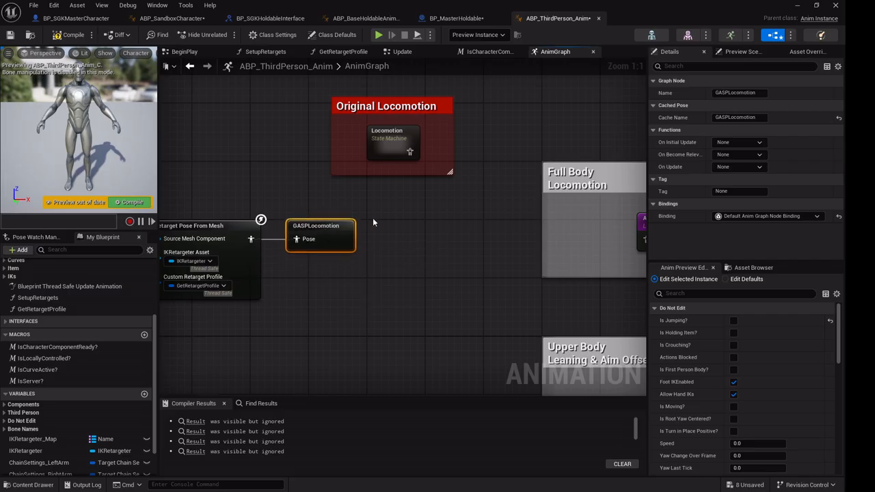
- Add a Layered blend per bone node beside the Original Locomotion group, above Full Body Locomotion
right_click_drag(373, 219, 430, 289)
right_click_drag(523, 237, 399, 251)
right_click(414, 194)
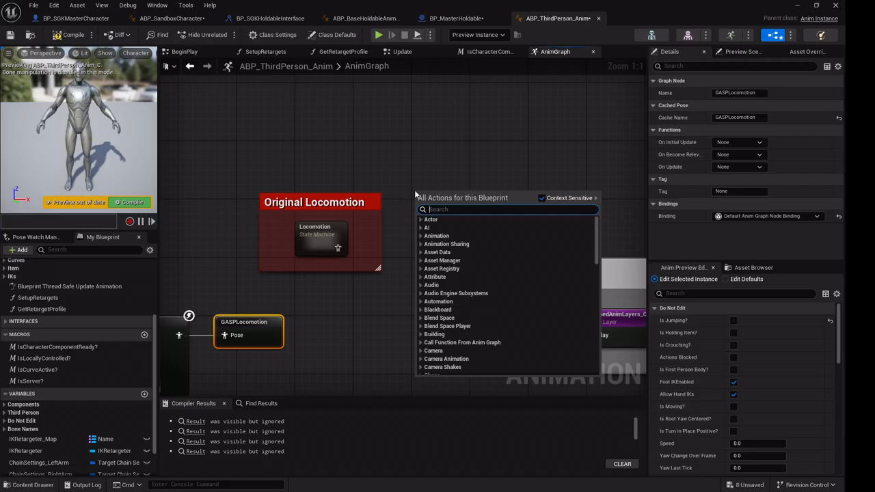
type("blend")
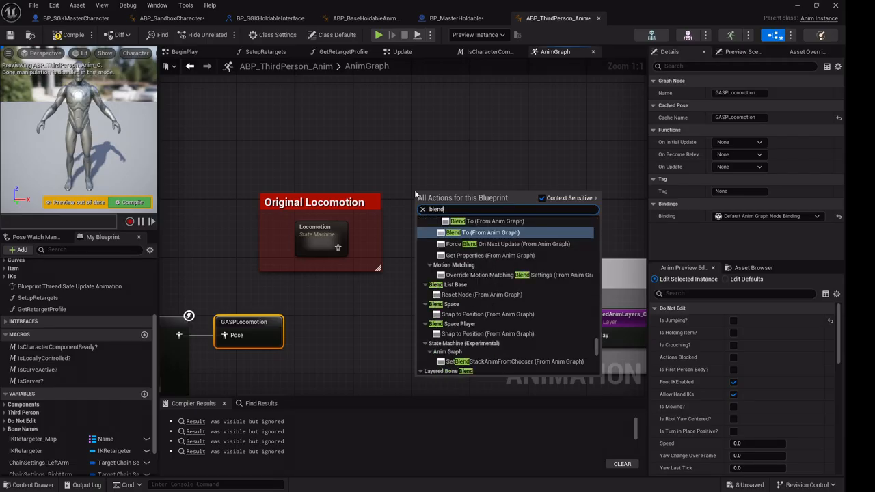
type("pe")
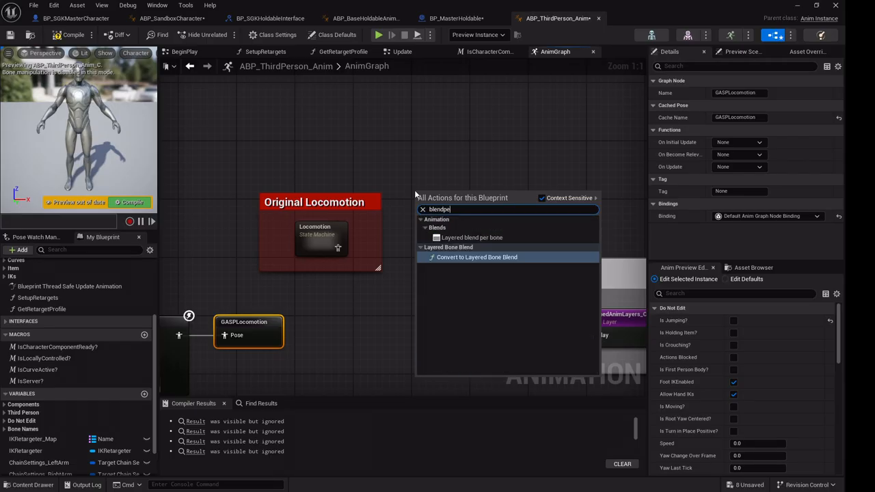
left_click(462, 238)
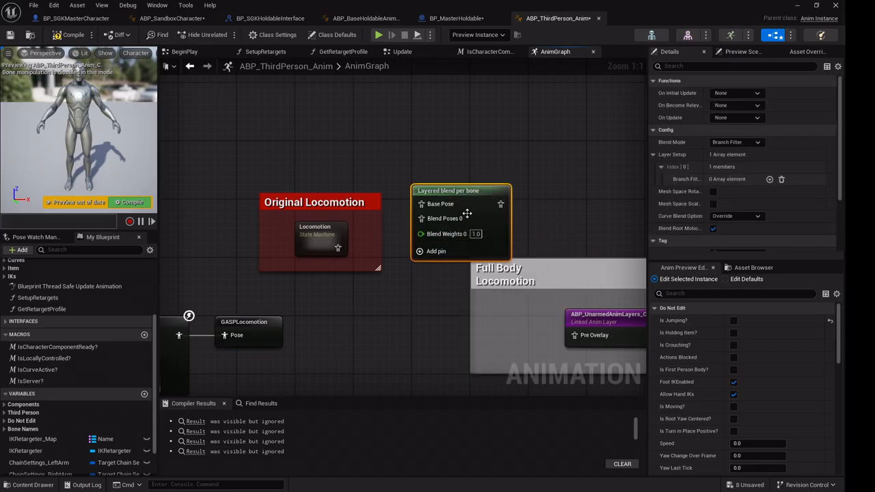
left_click_drag(467, 213, 490, 192)
- Feed the Layered blend per bone node with the cached pose GASPLocomotion as Base Pose and the Locomotion state machine as Blend Poses 0
right_click_drag(302, 315, 356, 315)
left_click_drag(493, 181, 395, 141)
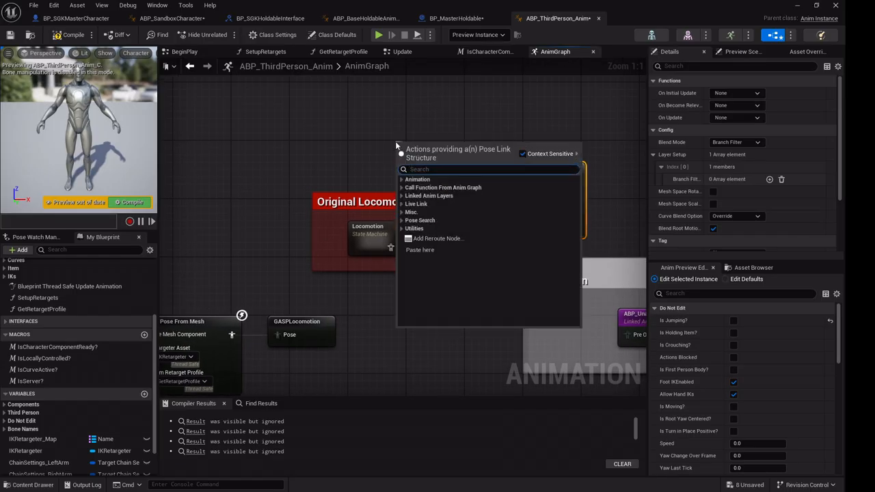
type("gaspl")
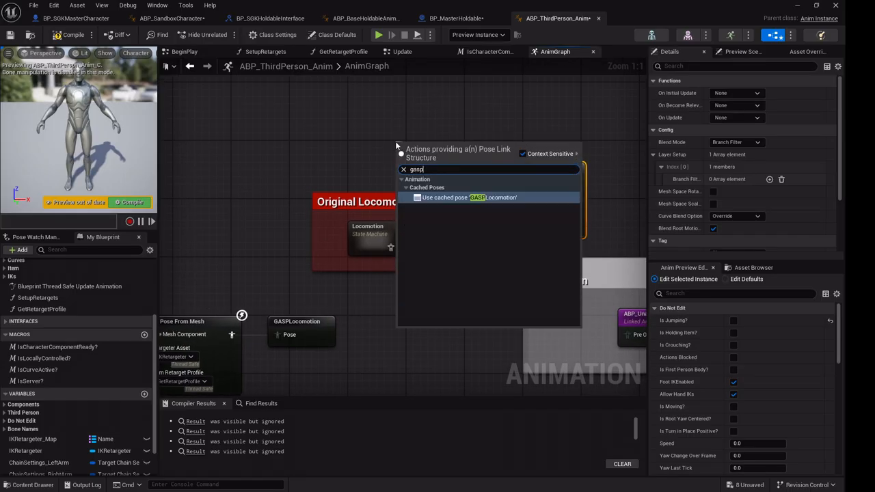
left_click(435, 196)
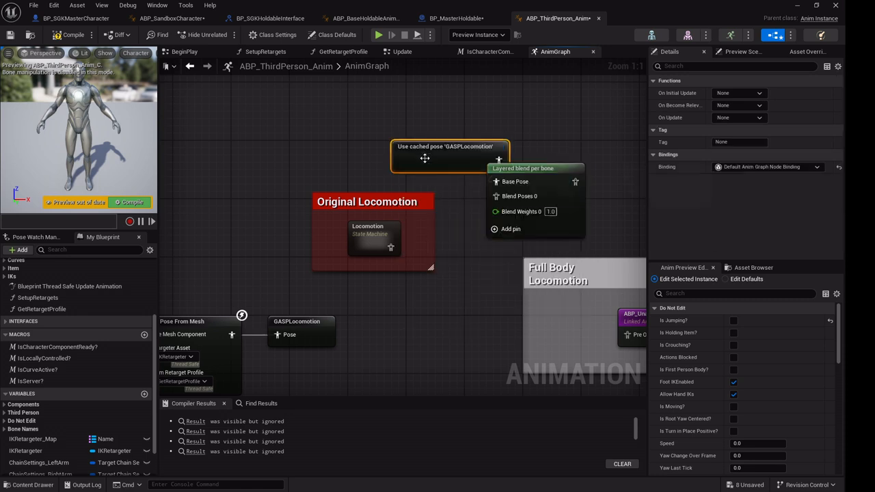
left_click_drag(438, 157, 371, 156)
left_click_drag(391, 248, 496, 196)
- Add a Blend Poses by bool node beside the Layered blend per bone node, above Full Body Locomotion
right_click_drag(453, 253, 346, 256)
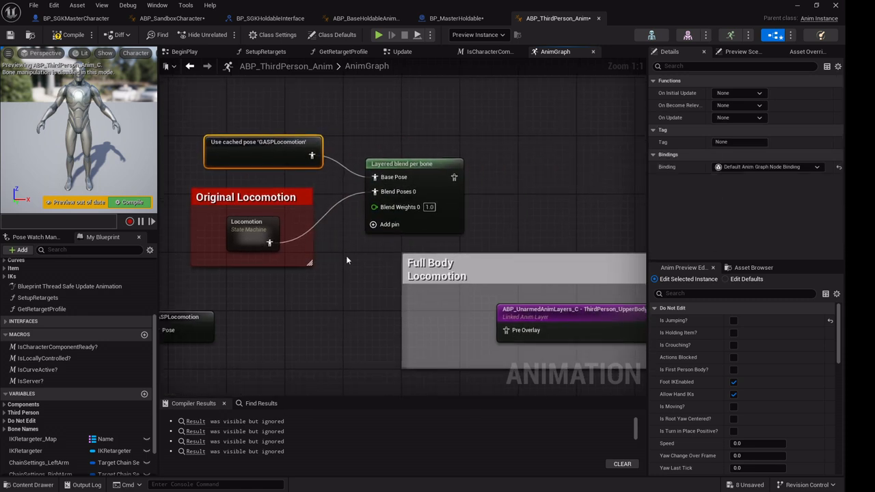
left_click(421, 180)
right_click_drag(421, 181, 402, 192)
right_click(408, 194)
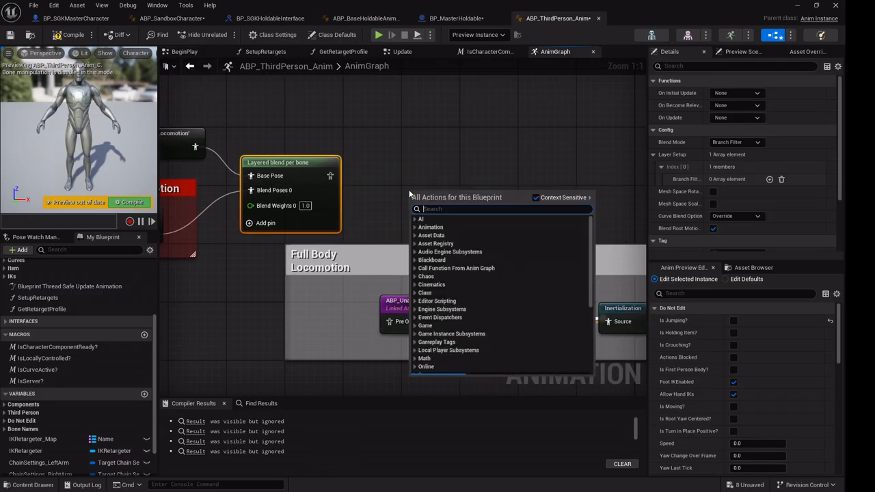
type("ble")
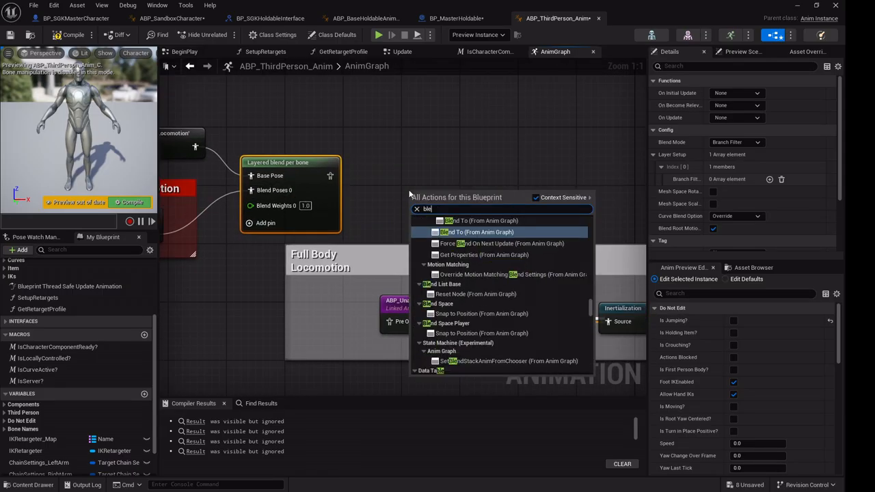
key("BackSpace")
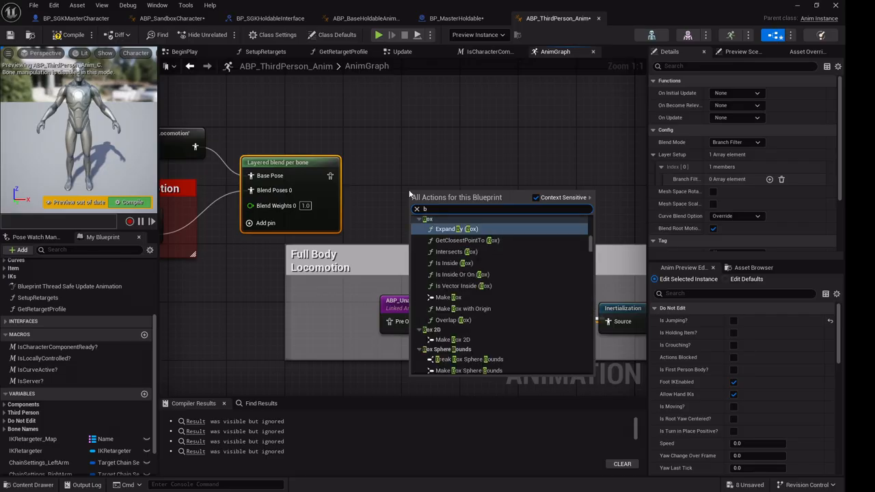
type("yb")
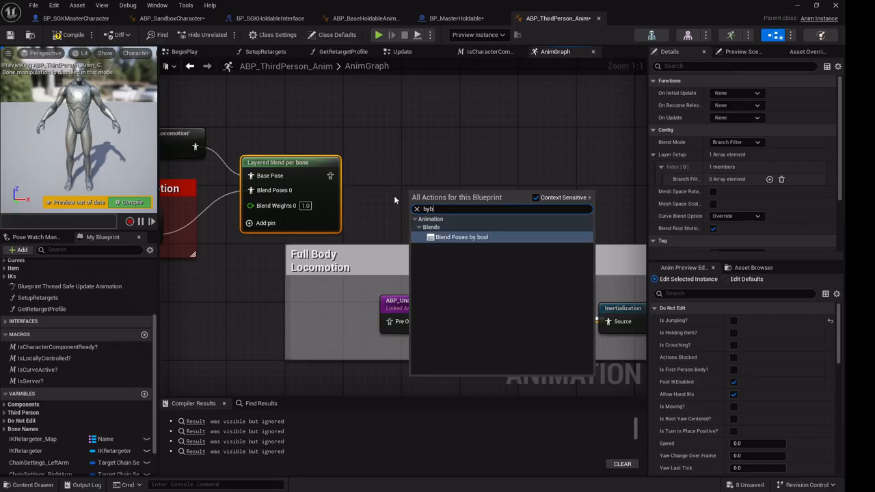
left_click(458, 237)
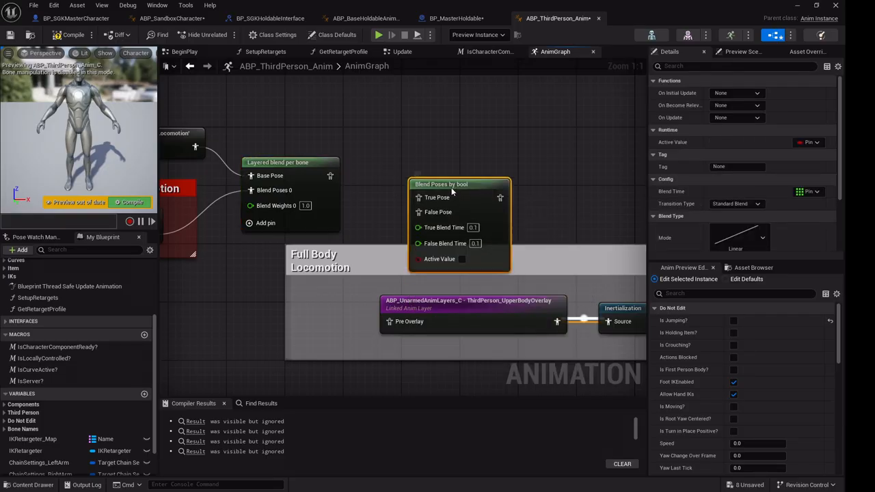
left_click_drag(451, 188, 435, 169)
- Connect the Layered blend per bone output to True Pose and a duplicated GASPLocomotion cached pose to False Pose of Blend Poses by bool
right_click_drag(343, 172, 470, 176)
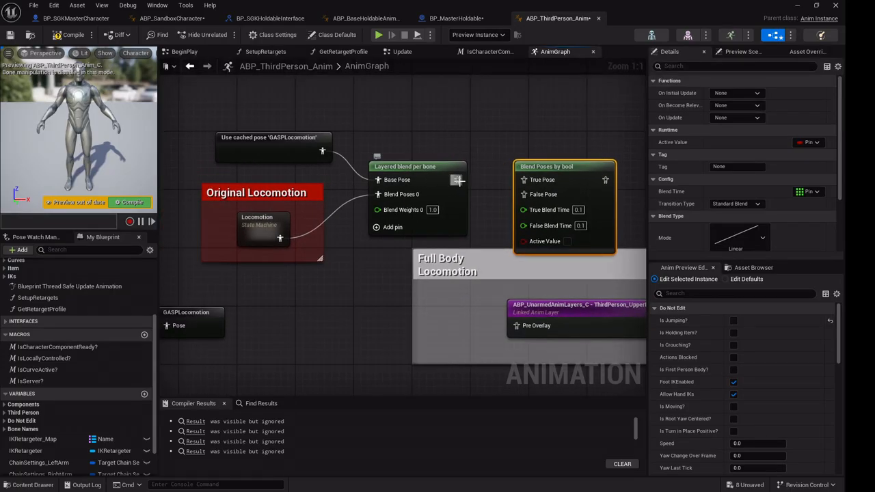
left_click_drag(458, 182, 524, 182)
right_click_drag(480, 210, 542, 162)
left_click(339, 100)
right_click(339, 100)
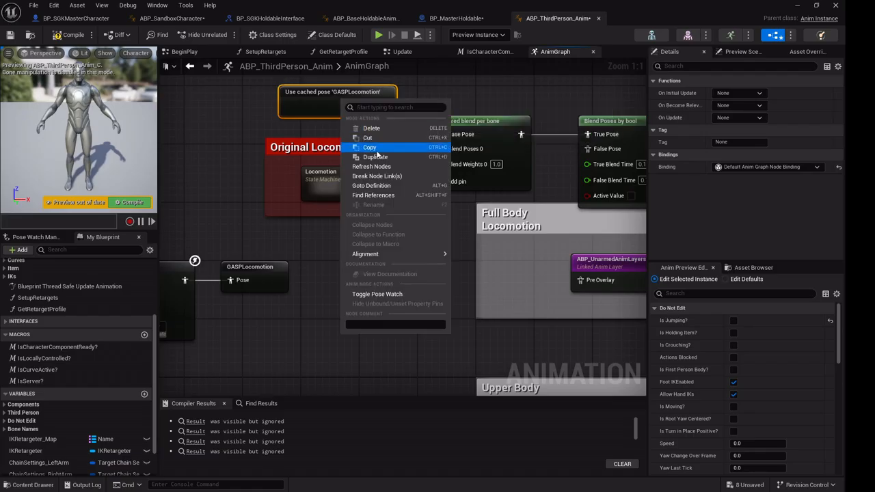
left_click(374, 157)
left_click_drag(389, 120, 476, 222)
left_click_drag(532, 214, 584, 153)
- Move the Original Locomotion group, cached poses and both blend nodes together, clear of the Full Body Locomotion group
right_click_drag(583, 156, 544, 182)
scroll(314, 131, "down", 1)
left_click_drag(262, 108, 562, 212)
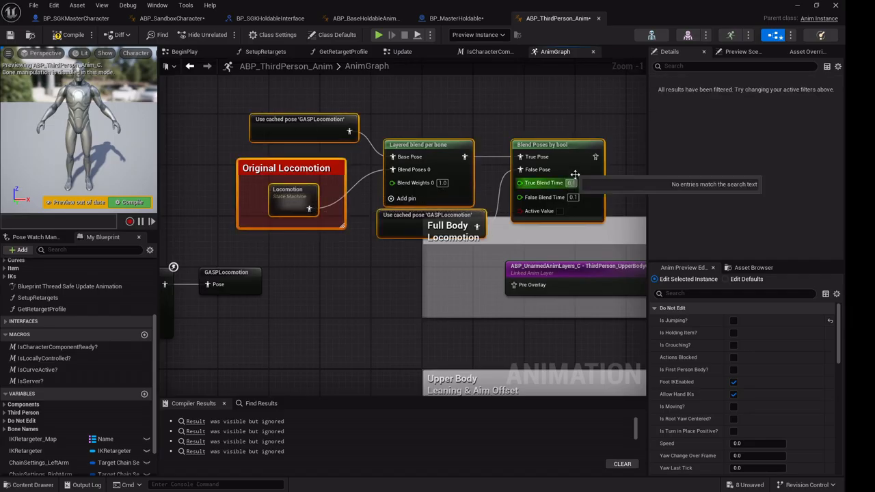
left_click_drag(573, 149, 402, 118)
right_click_drag(510, 132, 642, 148)
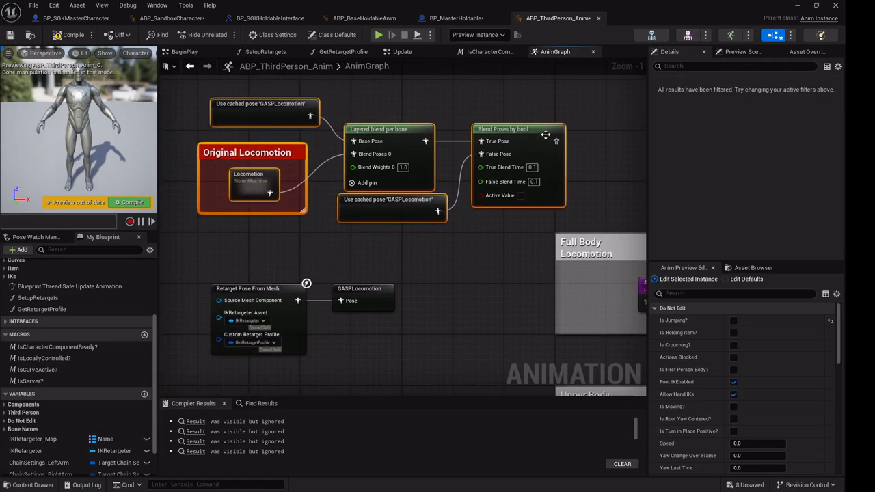
left_click_drag(544, 134, 481, 129)
- Reposition the Retarget Pose From Mesh and connected GASPLocomotion nodes together below the Original Locomotion group
right_click_drag(439, 235, 532, 198)
left_click_drag(299, 227, 380, 276)
left_click(455, 259, "ctrl")
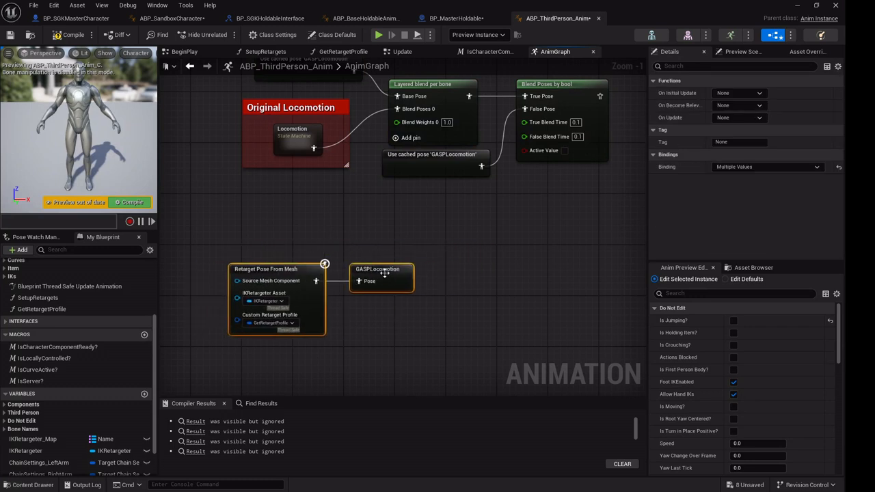
right_click_drag(397, 266, 376, 351)
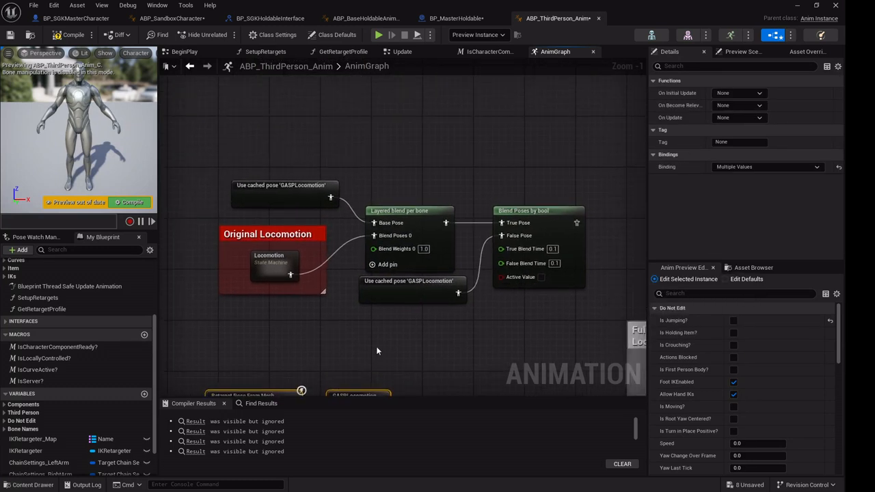
left_click(289, 200)
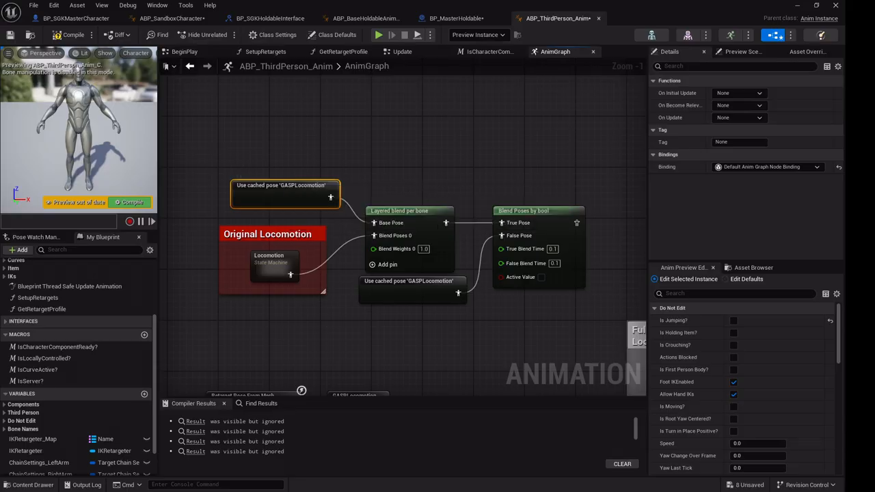
right_click_drag(420, 248, 370, 227)
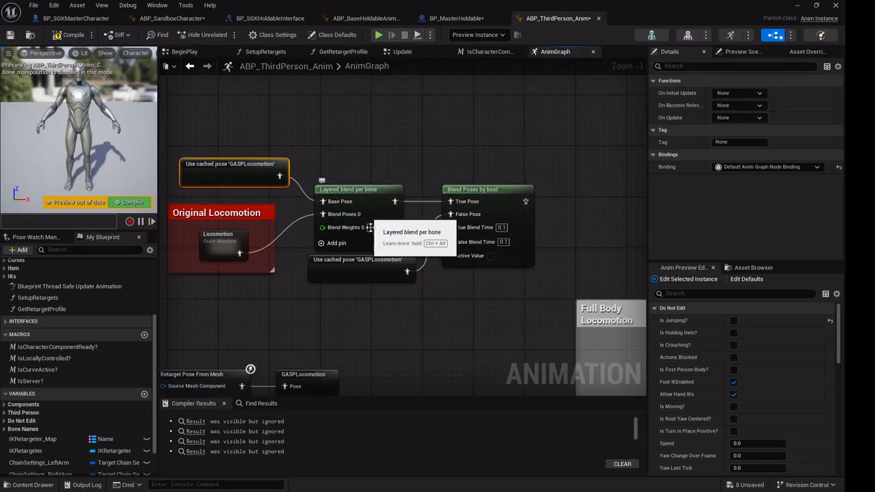
right_click_drag(496, 185, 510, 159)
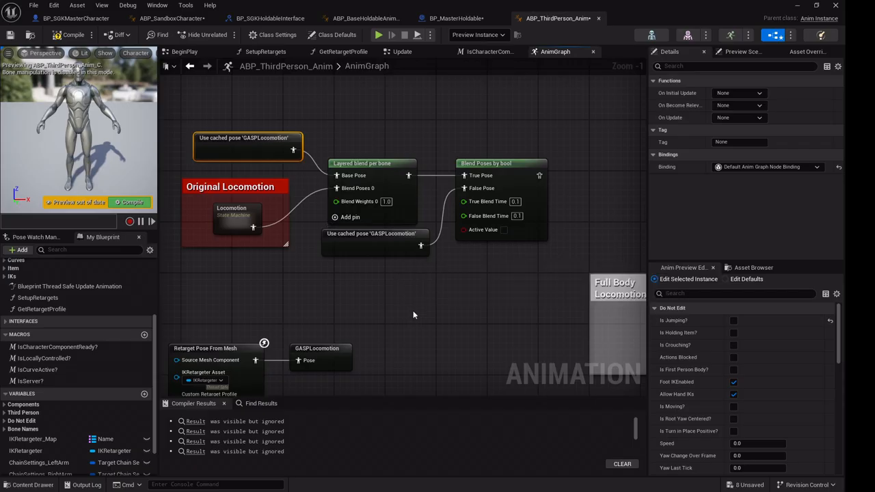
right_click_drag(473, 230, 507, 213)
right_click(507, 213)
left_click(521, 274)
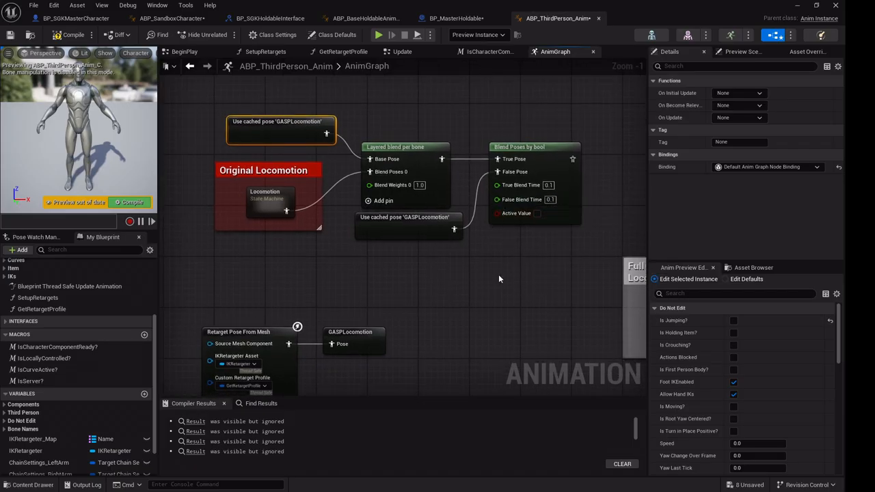
- In the Update graph, add a Character Component getter after Setup Retargets and get Holding Item from it
left_click(400, 52)
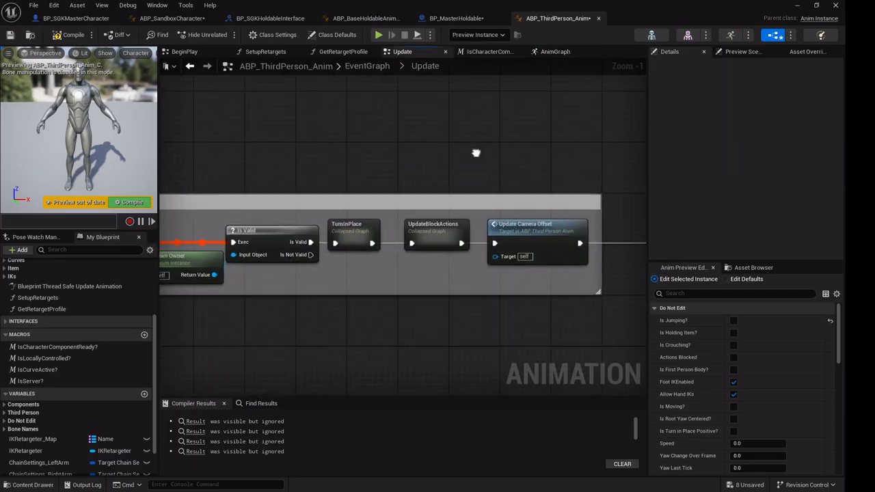
right_click_drag(436, 186, 360, 186)
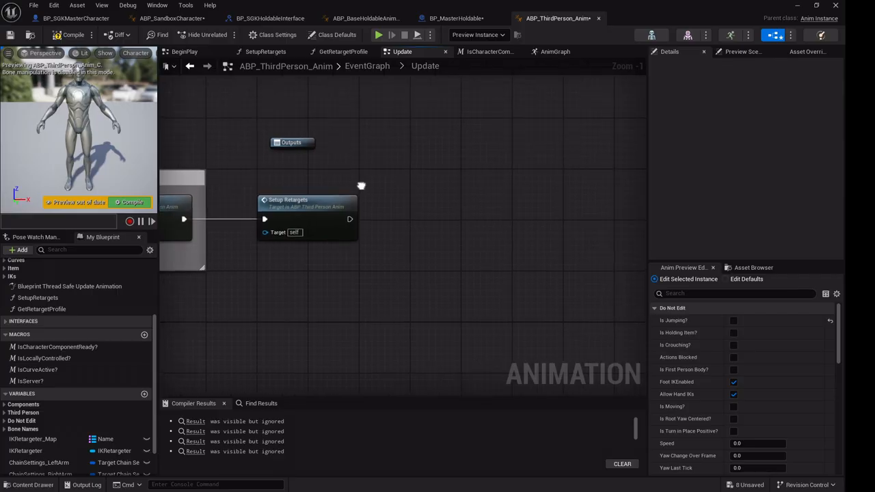
right_click(388, 217)
type("chara")
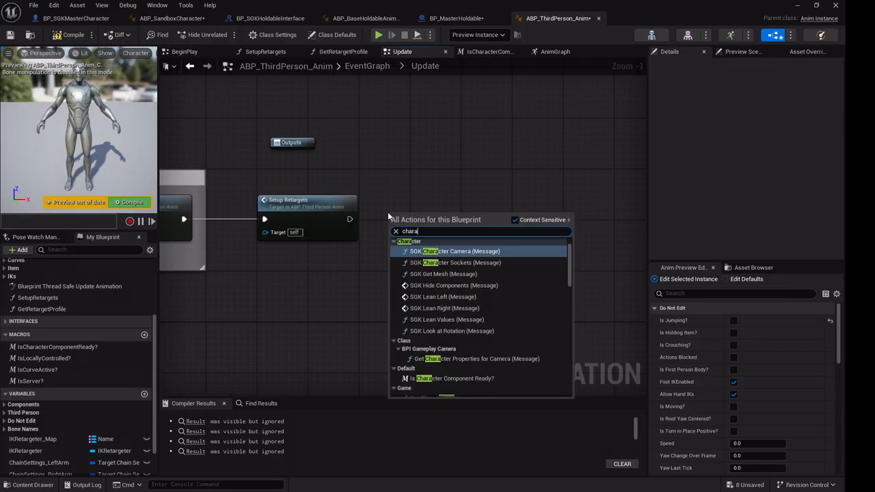
type("cterc")
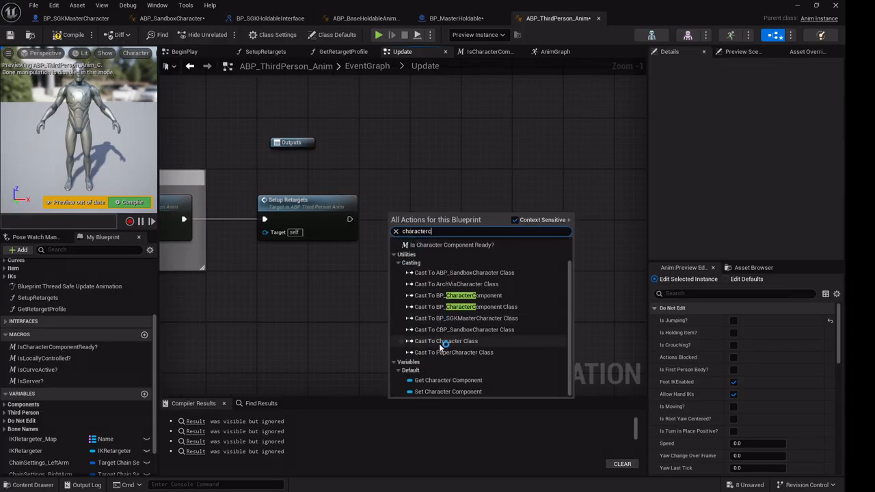
left_click(448, 380)
left_click_drag(446, 215, 481, 219)
type("holdi")
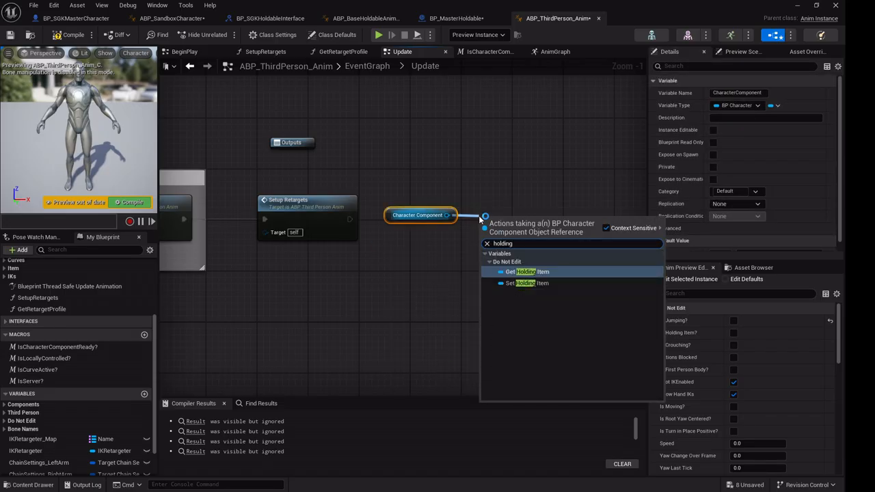
type("ng")
left_click(527, 272)
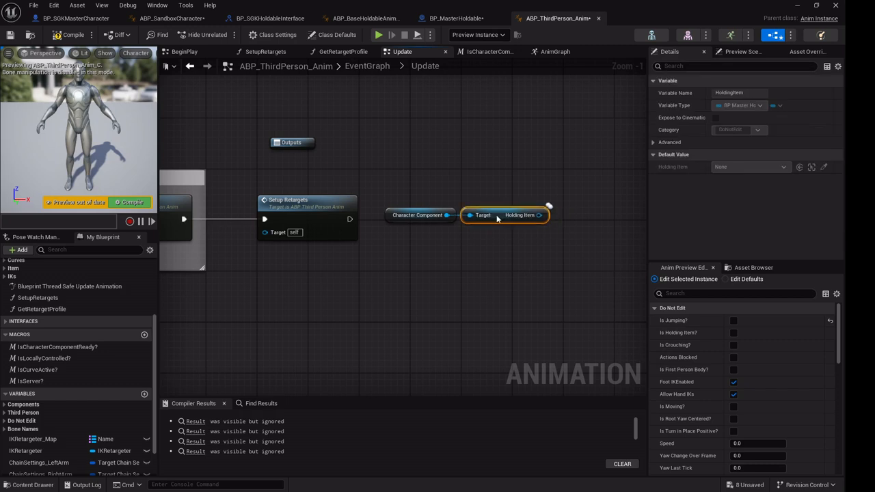
- Try an Is Valid execution node on Holding Item, run it after Setup Retargets, and tidy the node layout
left_click_drag(539, 216, 567, 214)
type("i")
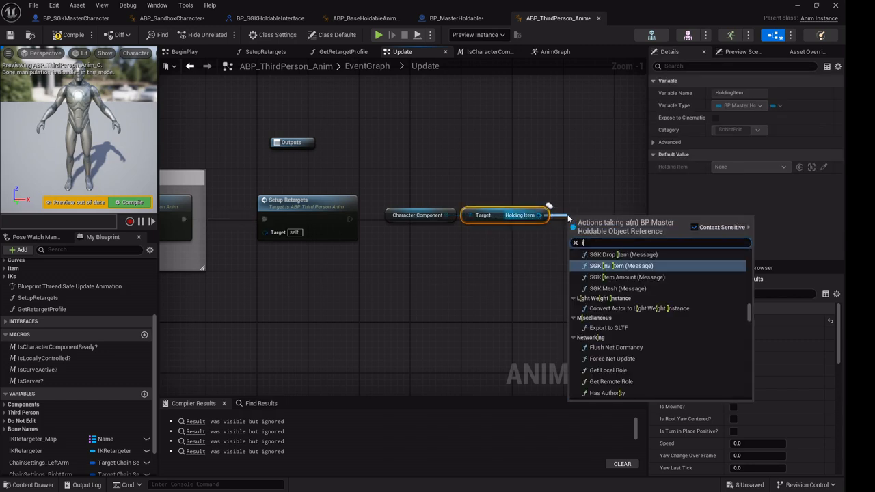
type("sval")
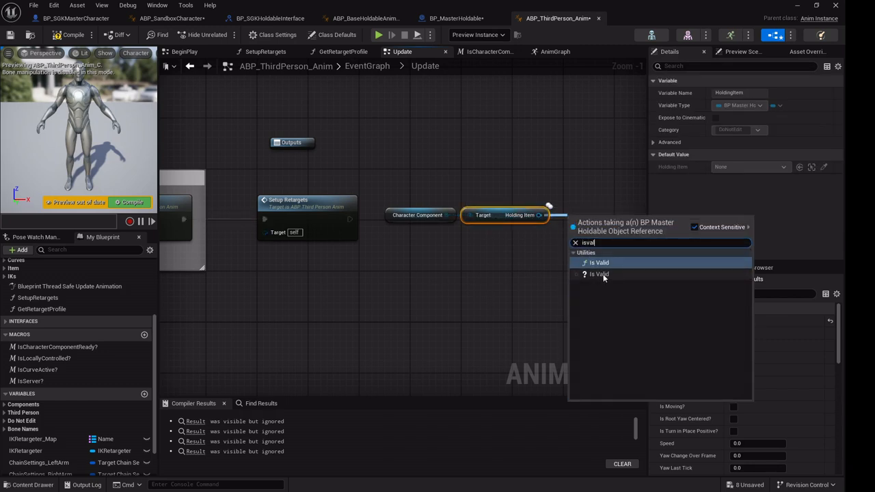
left_click(599, 274)
left_click_drag(570, 205, 351, 219)
right_click_drag(482, 243, 380, 232)
left_click_drag(517, 194, 520, 211)
left_click_drag(294, 185, 387, 223)
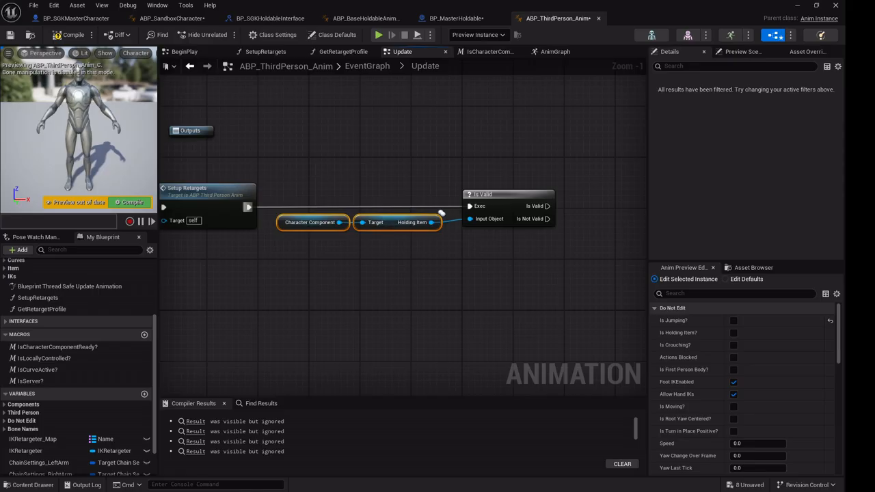
- Create a Boolean variable named IsHolding in the animation blueprint
right_click_drag(524, 200, 385, 204)
scroll(78, 342, "down", 2)
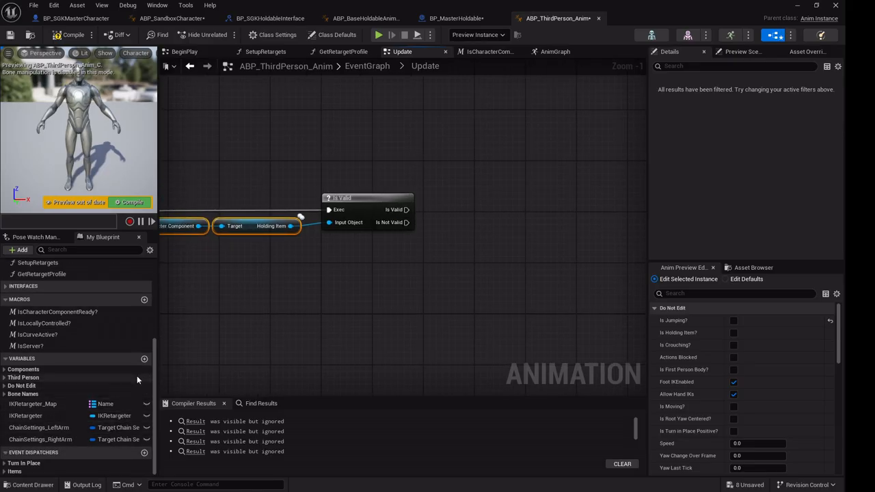
left_click(144, 358)
left_click(33, 452)
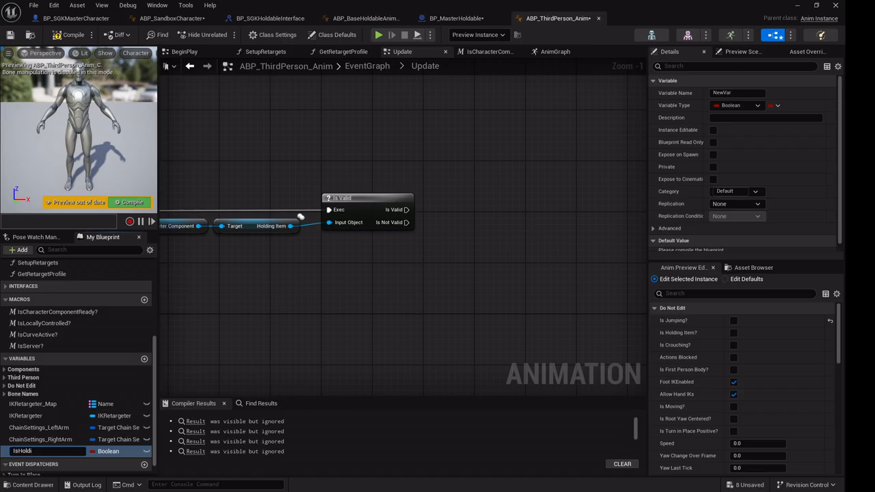
left_click_drag(26, 448, 390, 287)
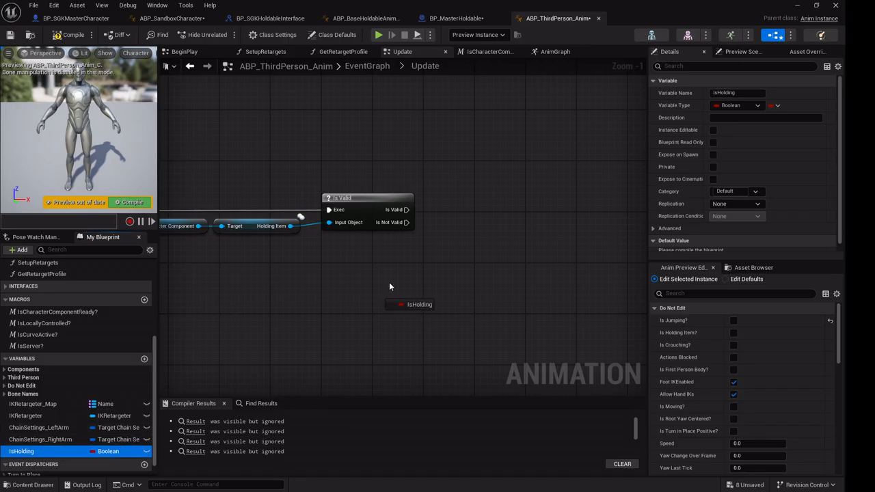
- Add a pure Is Valid check on Holding Item and feed its Return Value into a Set Is Holding node
right_click_drag(351, 264, 418, 261)
left_click_drag(355, 222, 386, 266)
type("is valid")
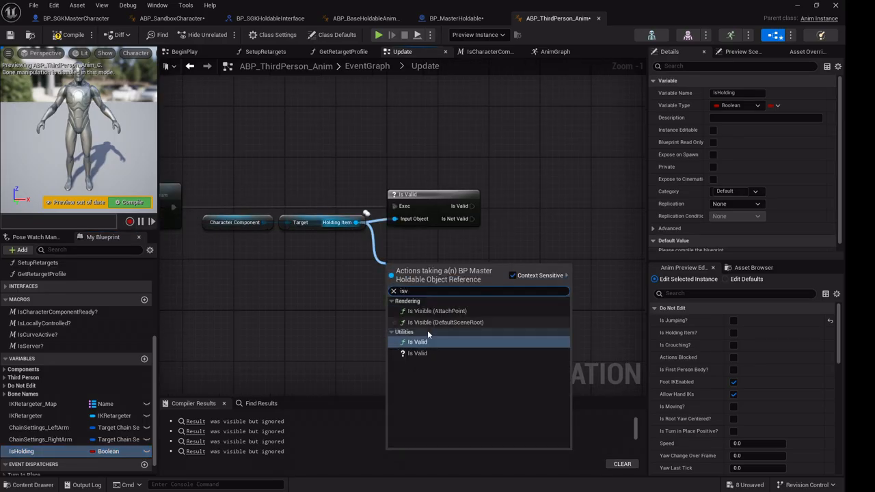
left_click(427, 340)
left_click_drag(31, 449, 458, 276)
- Delete the Is Valid execution node and run Set Is Holding directly after Setup Retargets, placing it in line
left_click(435, 201)
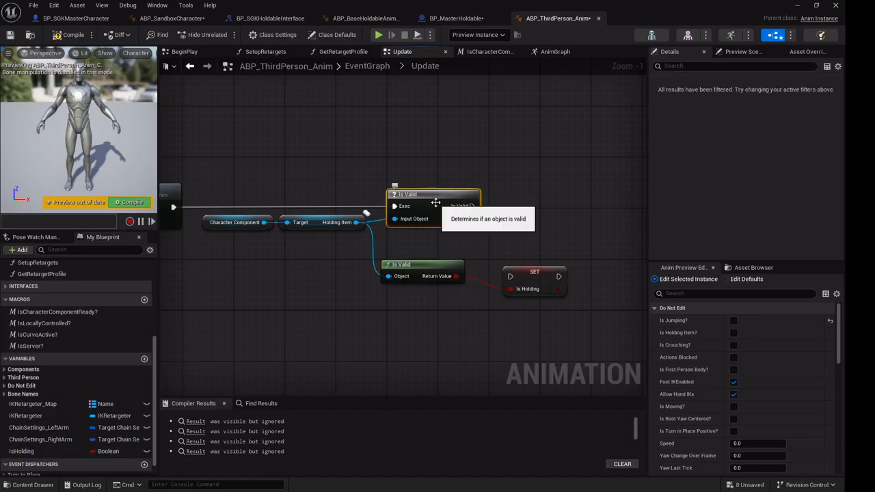
key("Delete")
left_click_drag(536, 285, 173, 208)
left_click_drag(516, 207, 495, 215)
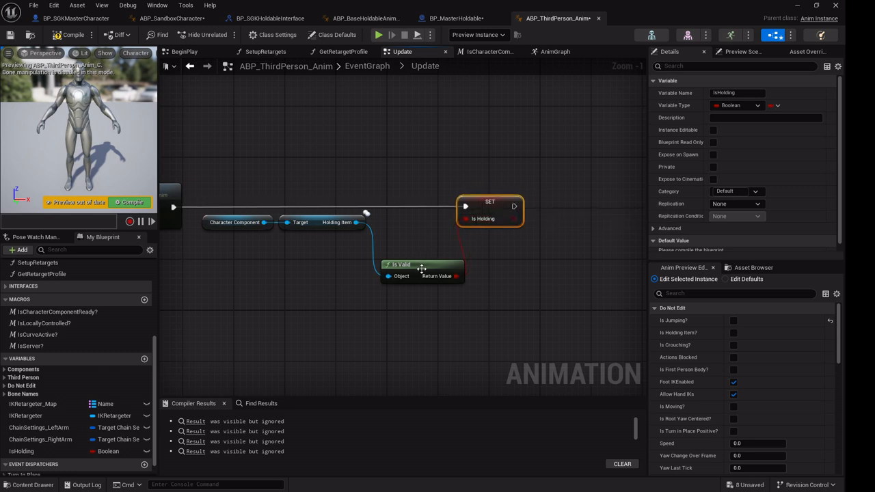
- Arrange the Character Component, Holding Item and Is Valid nodes in a row before Set Is Holding
left_click_drag(422, 269, 405, 223)
left_click(215, 218, "ctrl")
left_click(308, 220, "ctrl")
left_click(391, 229)
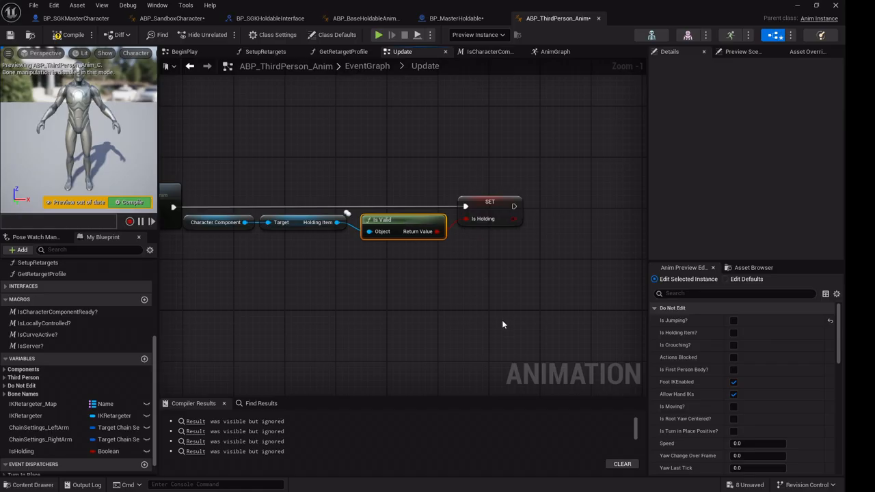
right_click_drag(502, 320, 534, 331)
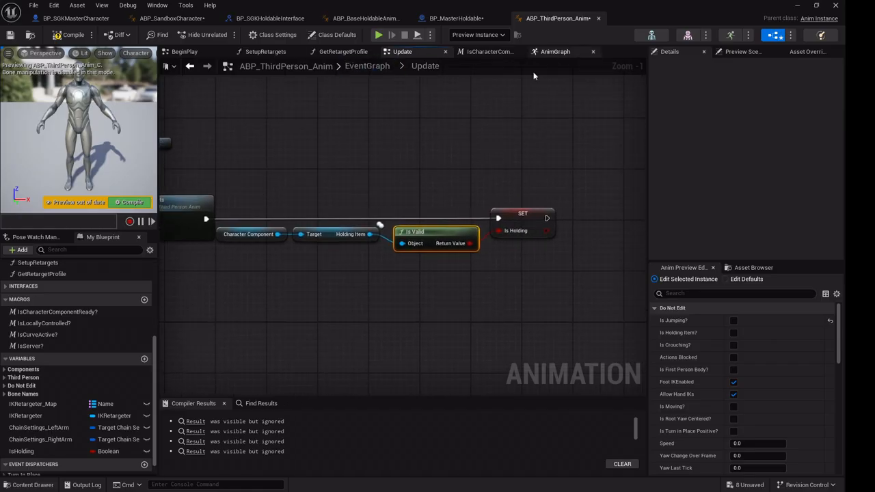
- In the AnimGraph, drive the Active Value of Blend Poses by bool with IsHolding and connect its output to the UpperBodyOverlay layer's Pre Overlay
left_click(555, 51)
right_click_drag(545, 234, 463, 228)
left_click_drag(21, 451, 401, 207)
left_click(404, 272)
left_click_drag(384, 248, 345, 254)
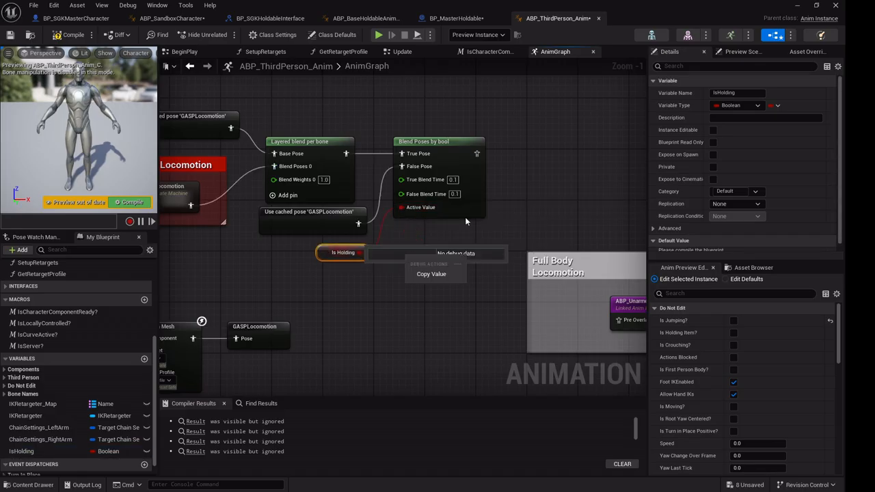
right_click_drag(507, 170, 397, 174)
left_click_drag(364, 156, 507, 322)
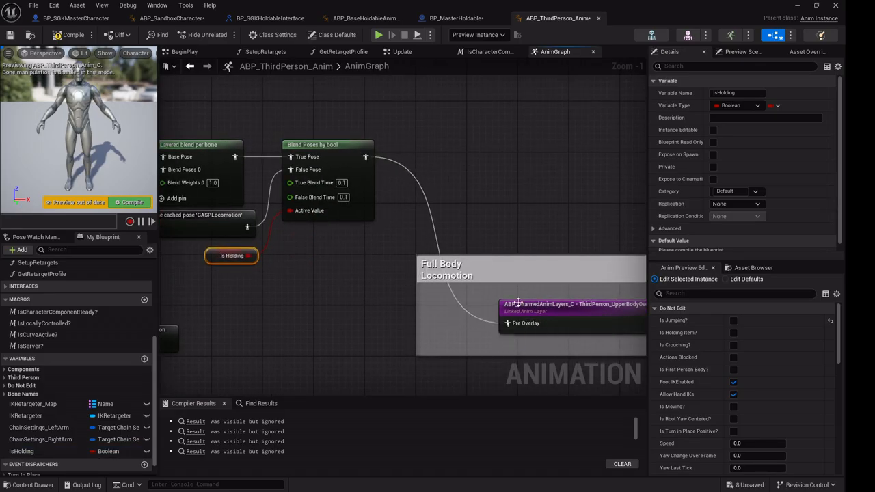
right_click_drag(420, 227, 646, 194)
right_click_drag(542, 255, 310, 228)
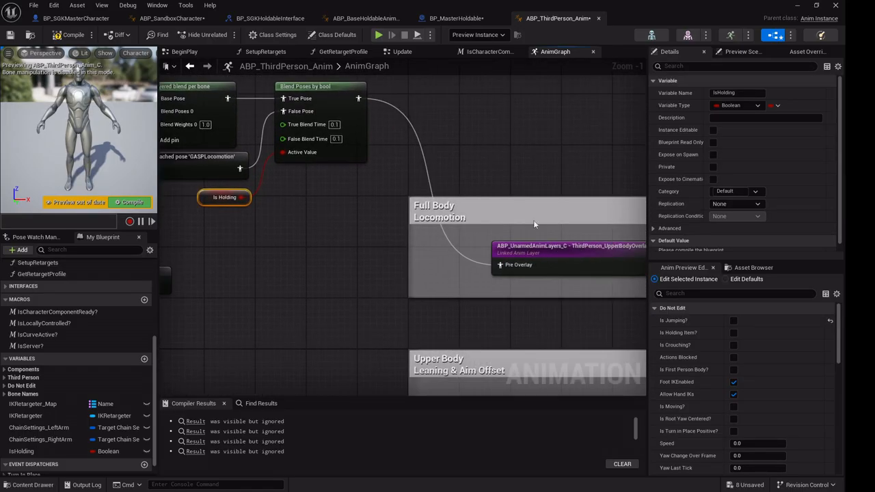
right_click_drag(544, 169, 408, 122)
scroll(408, 125, "down", 5)
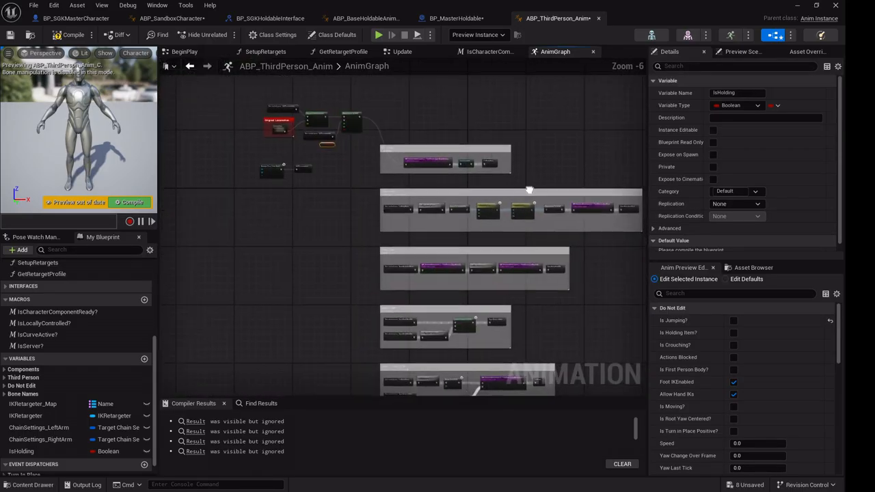
right_click_drag(204, 102, 244, 225)
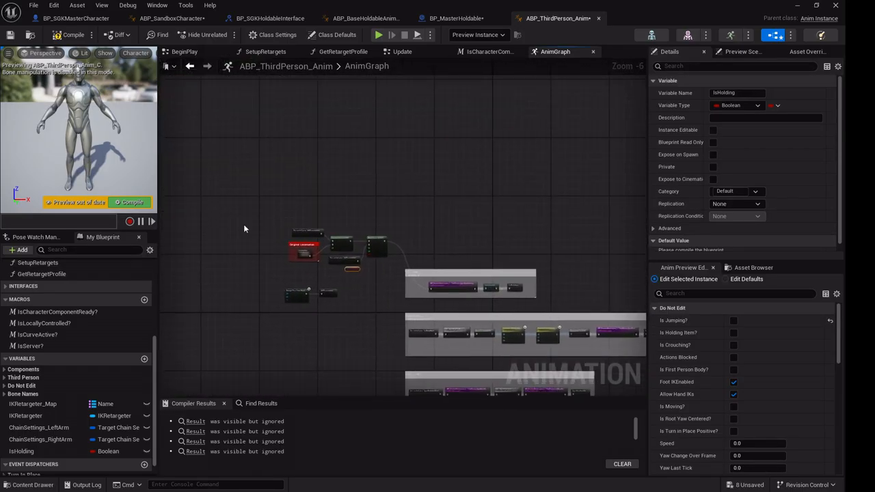
- Play-test the Showcase level unarmed, running the character around and climbing over the 2.5 M block
left_click(796, 6)
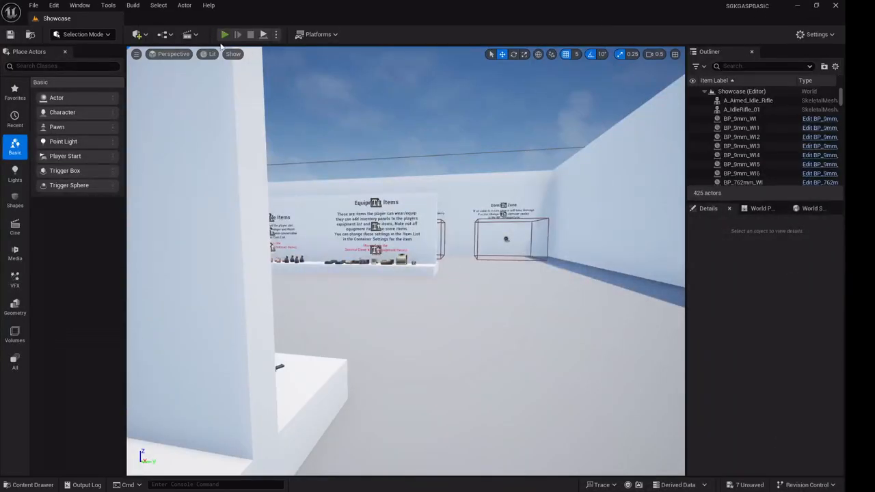
key("alt+p")
key("w")
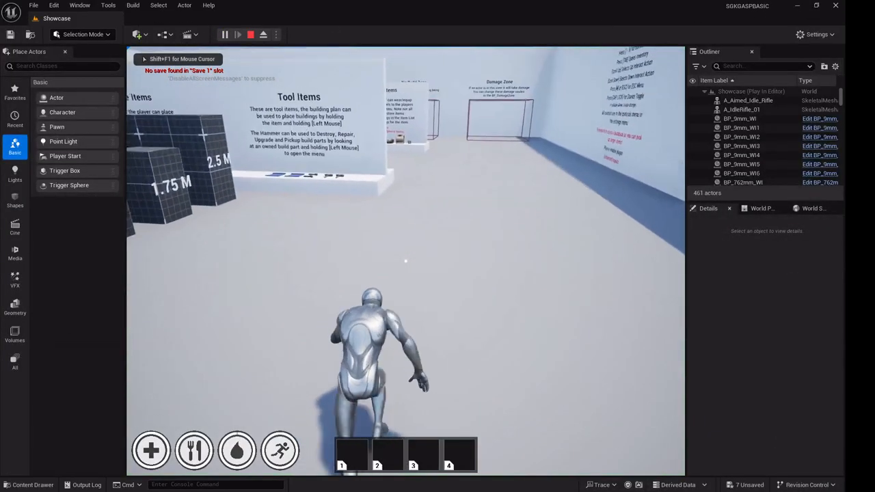
key("w")
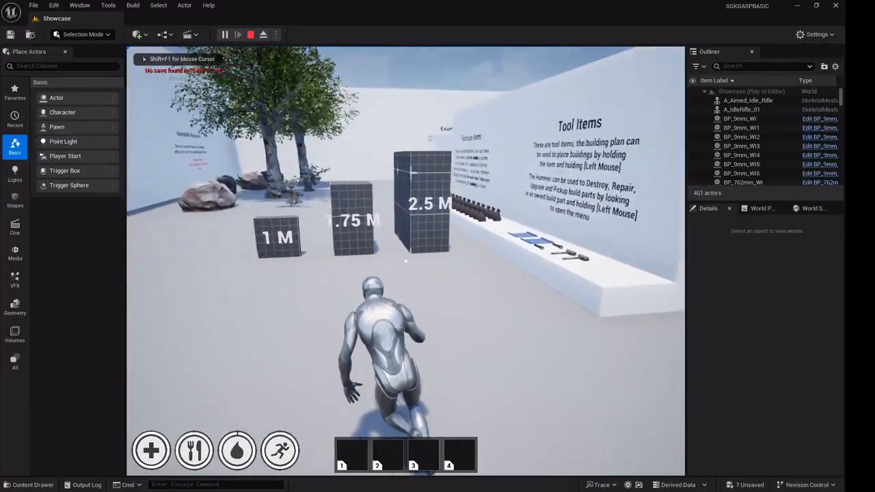
key("w")
key("space")
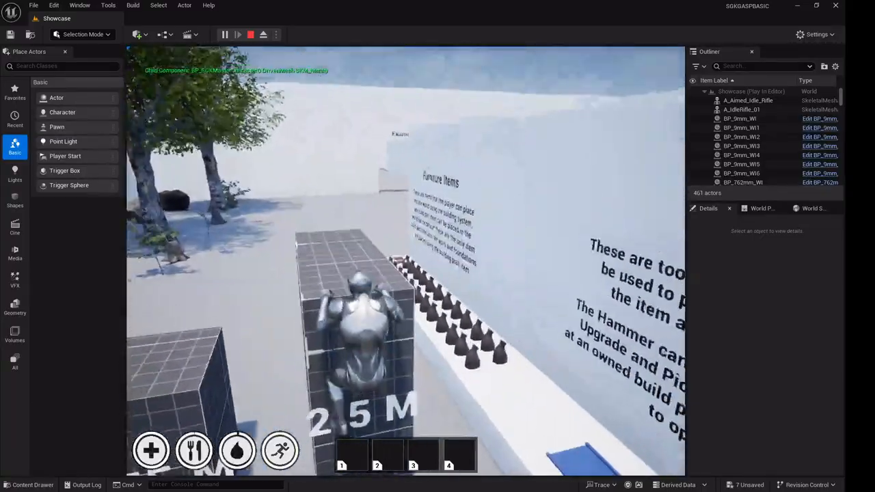
key("w")
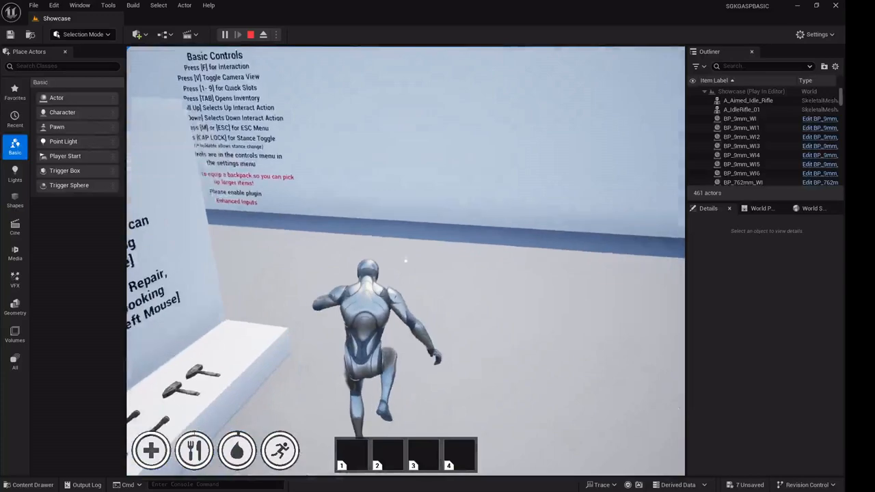
key("w")
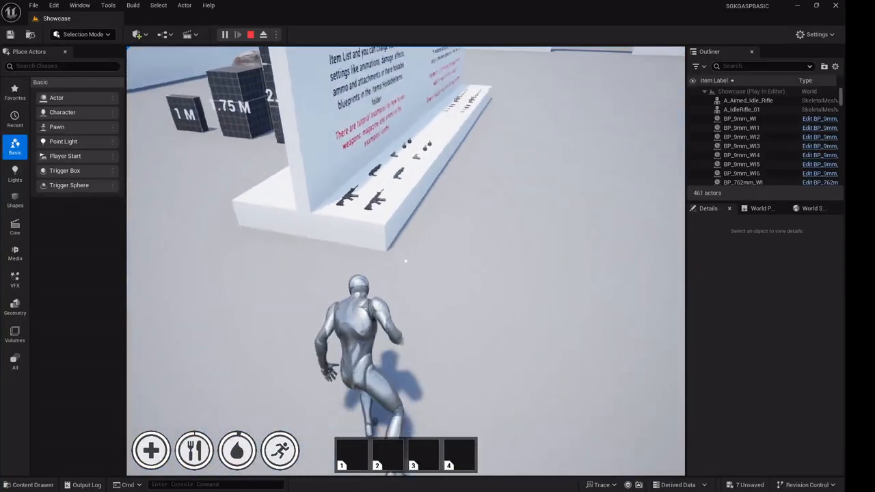
- Take the M4A4 rifle from the range weapon table in hand, check the character's holding pose while moving, and end the play session
key("w")
scroll(405, 261, "down", 2)
key("e")
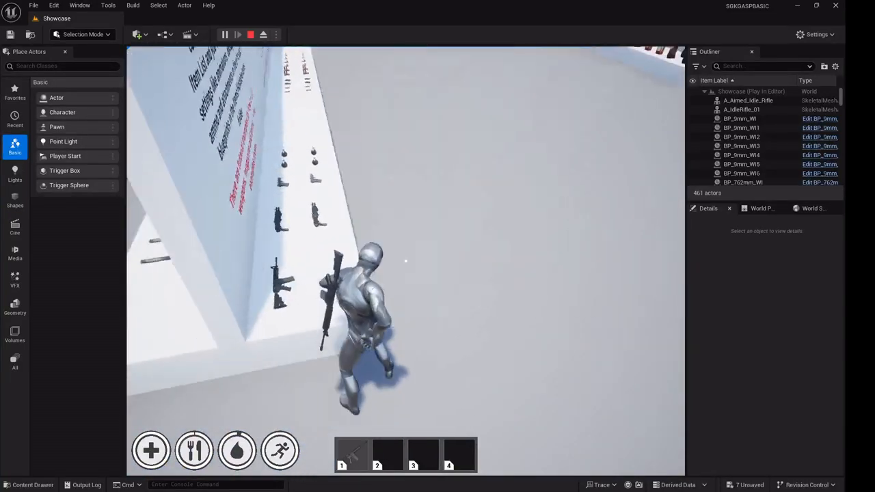
key("w")
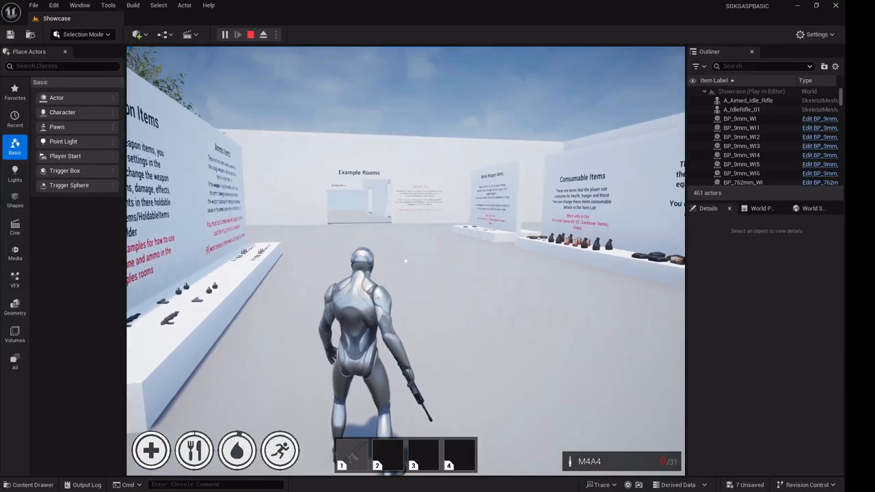
key("Escape")
- Reopen ABP_ThirdPerson_Anim and review the AnimGraph pose blending and the Is Holding logic in the Update graph
left_click(32, 485)
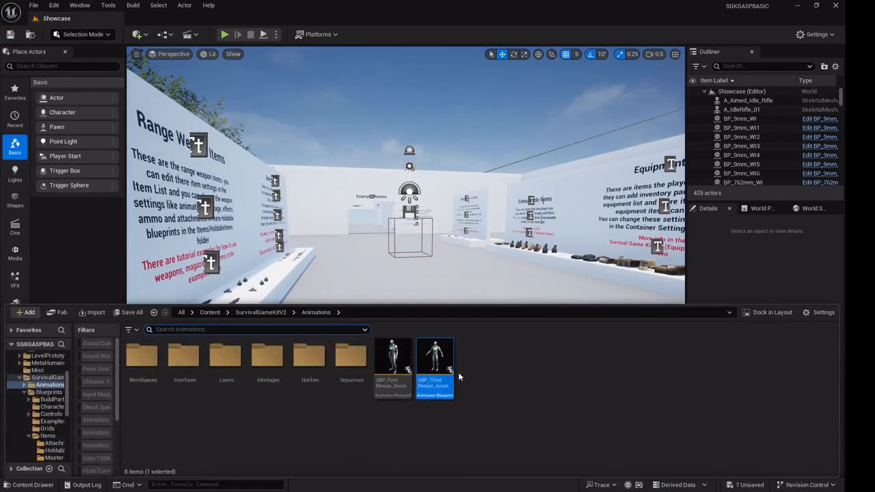
double_click(433, 361)
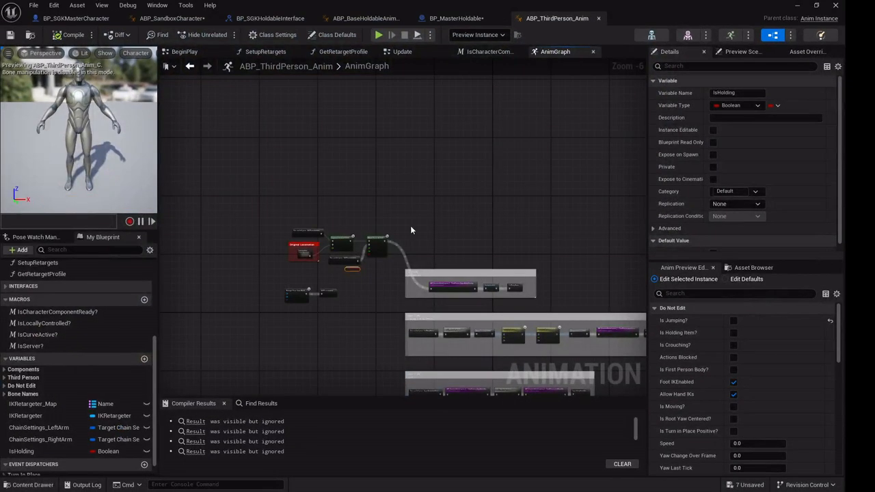
scroll(340, 276, "up", 2)
right_click_drag(375, 259, 342, 269)
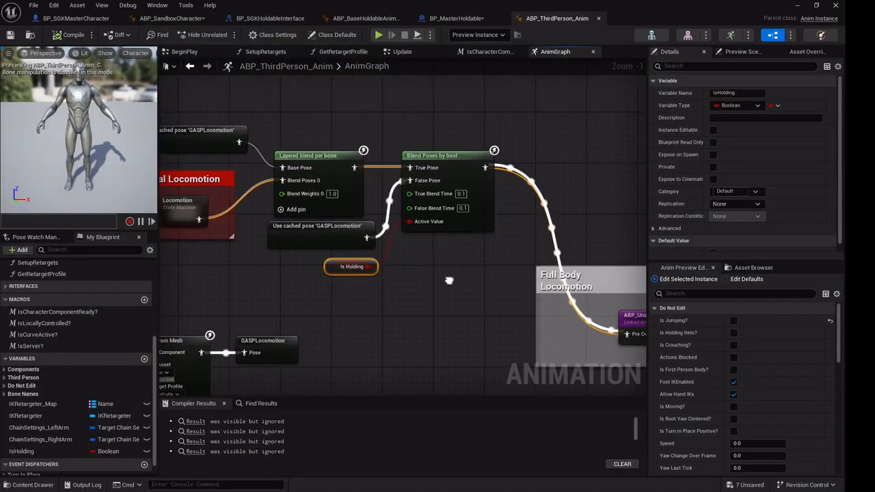
right_click_drag(460, 92, 524, 148)
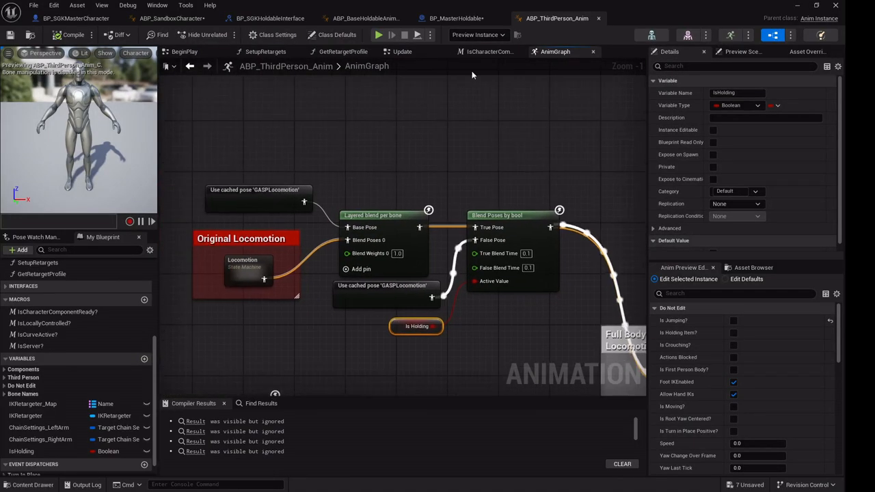
left_click(402, 52)
right_click_drag(372, 176, 352, 167)
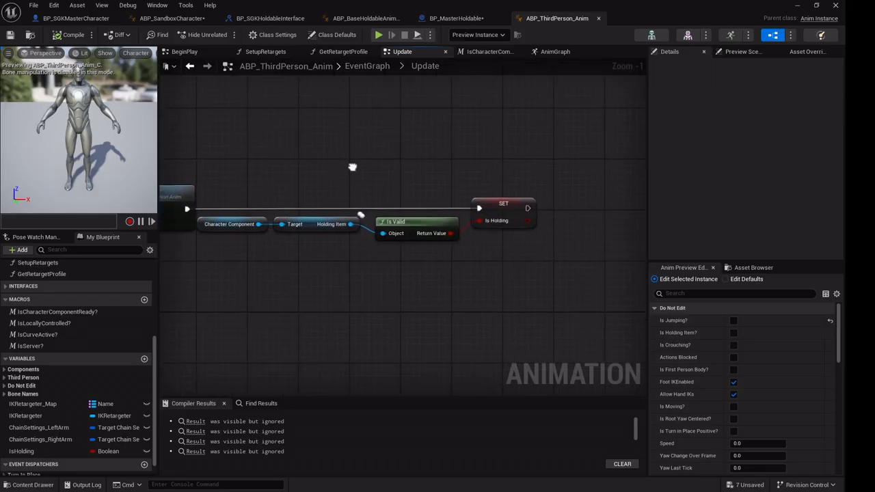
left_click(555, 51)
right_click_drag(391, 216, 381, 160)
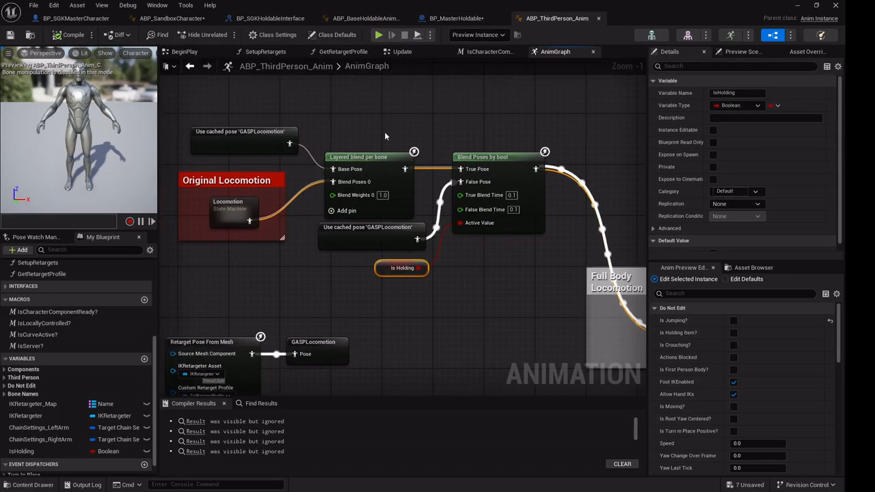
- Add a branch filter for bone spine_05 to the Layered blend per bone node and check that bone on the SK_Mannequin skeleton
left_click(389, 175)
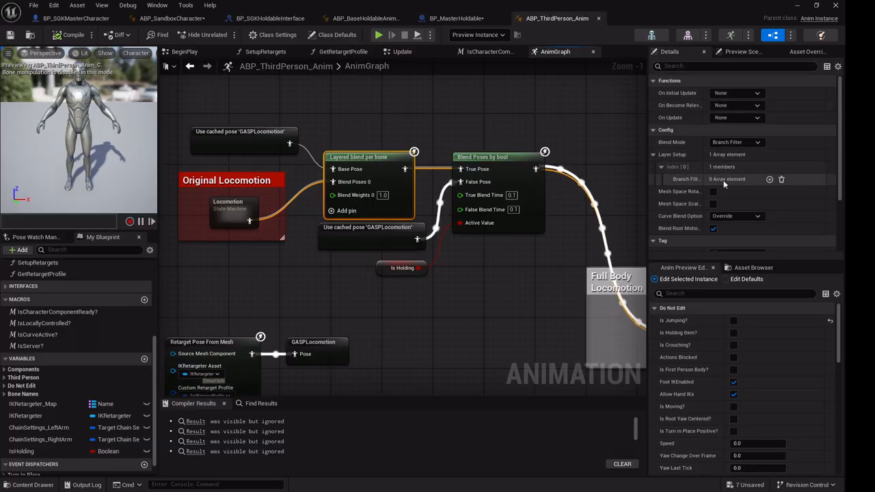
left_click(770, 179)
left_click(676, 194)
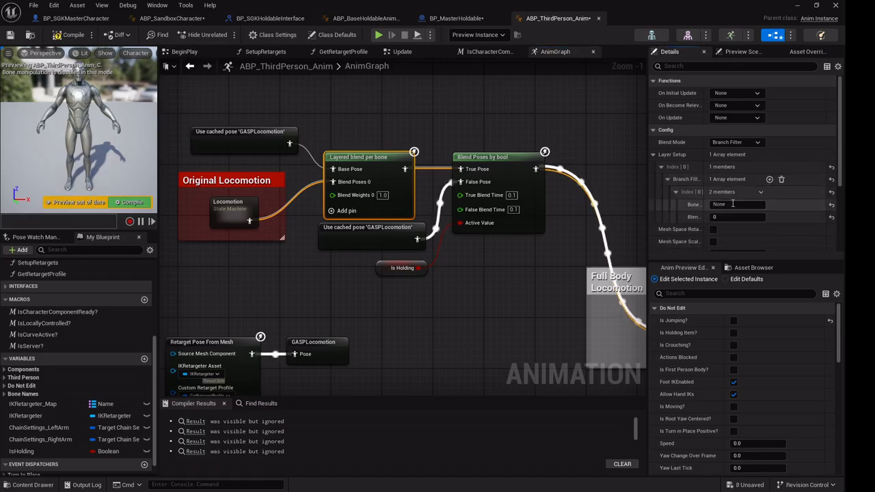
left_click_drag(749, 207, 631, 205)
type("spine_0")
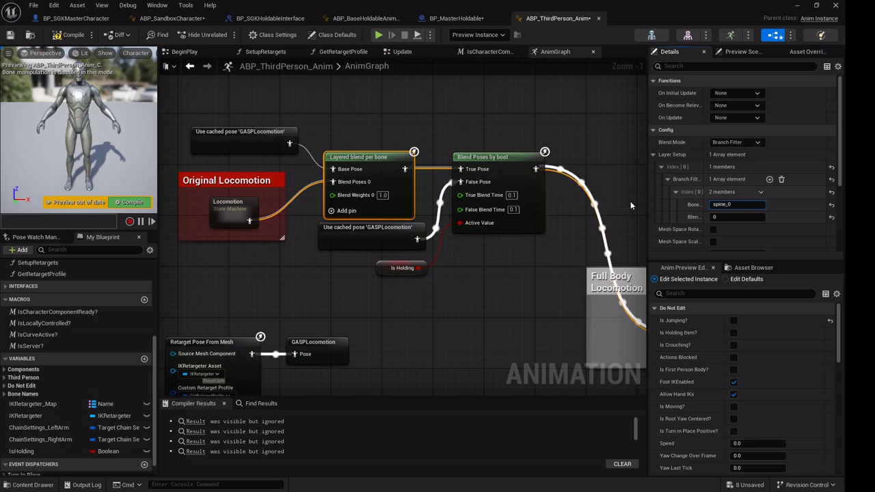
type("5")
key("Return")
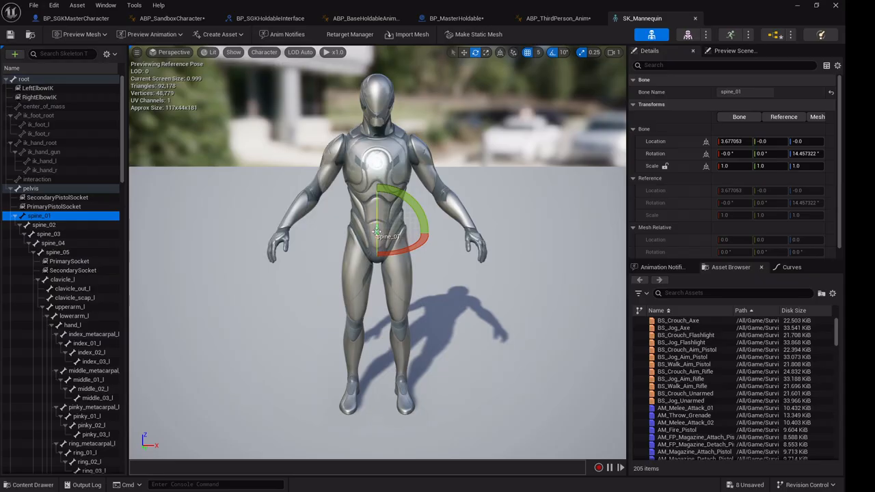
left_click(58, 252)
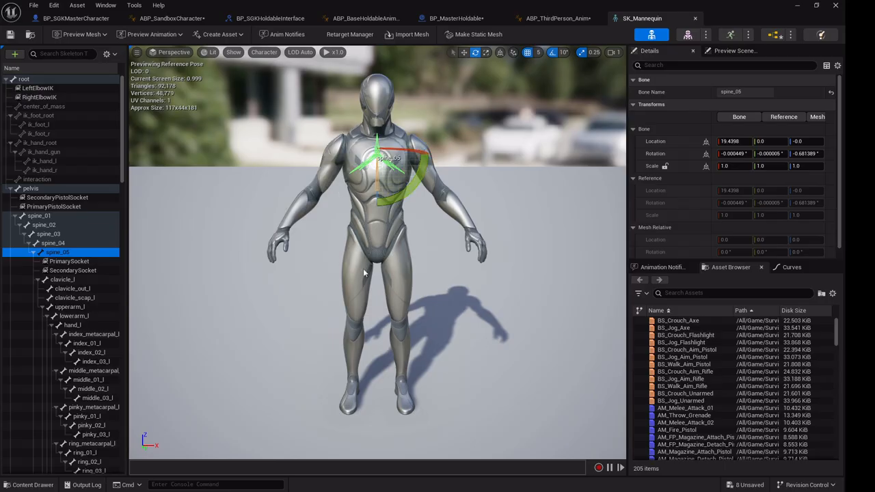
left_click(555, 18)
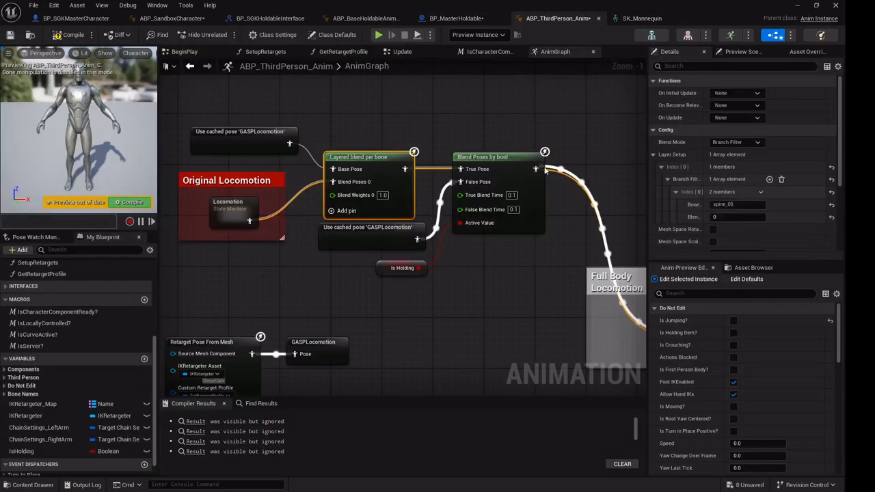
- Start a play session in the Showcase level and take the M4A4 rifle in hand from the weapon table
left_click(797, 6)
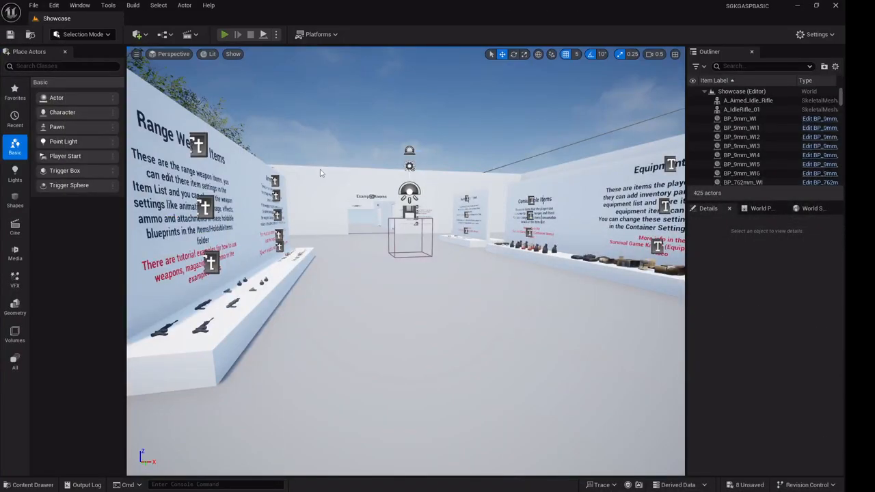
key("alt+p")
key("w")
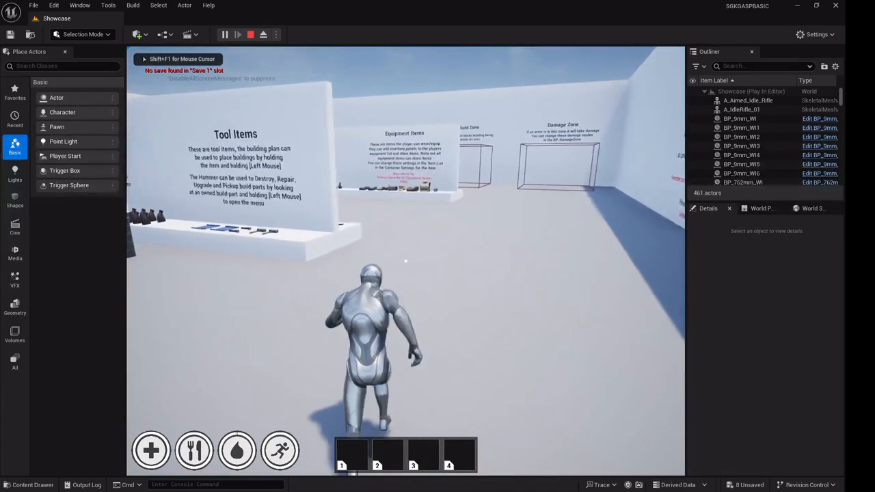
key("w")
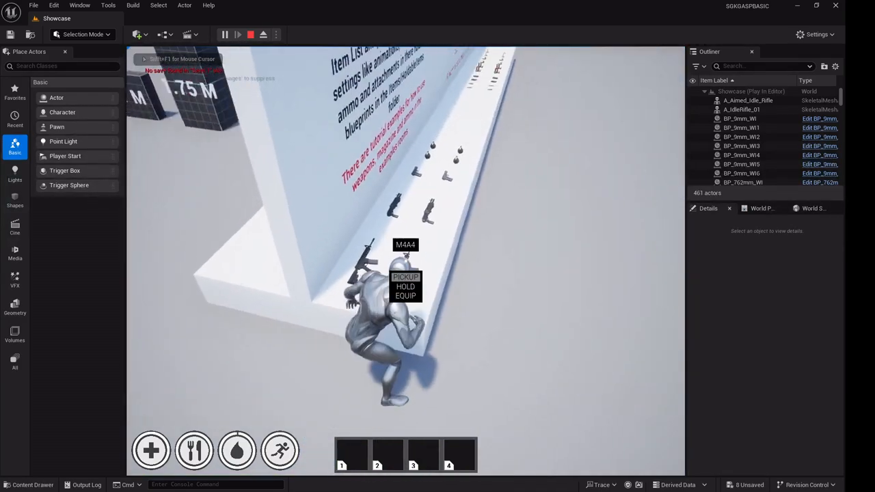
key("e")
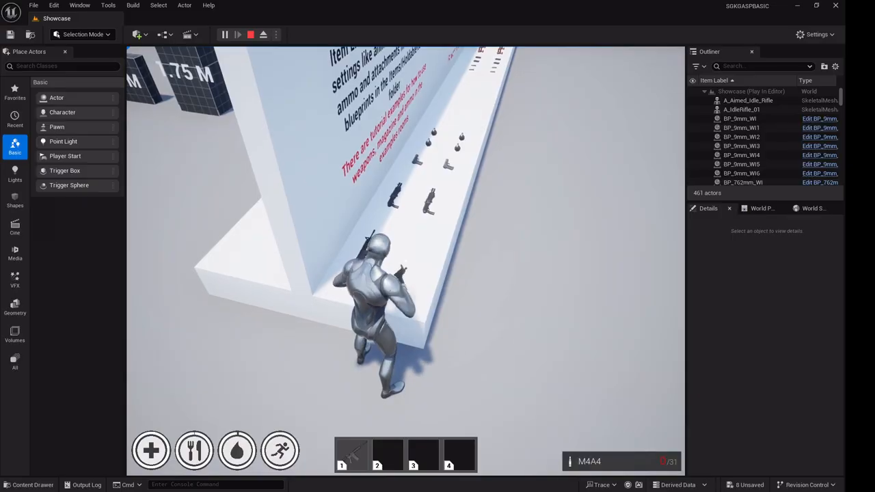
- Move the armed character around the level in several directions and aim the M4A4 to check the blended upper-body animation
key("w")
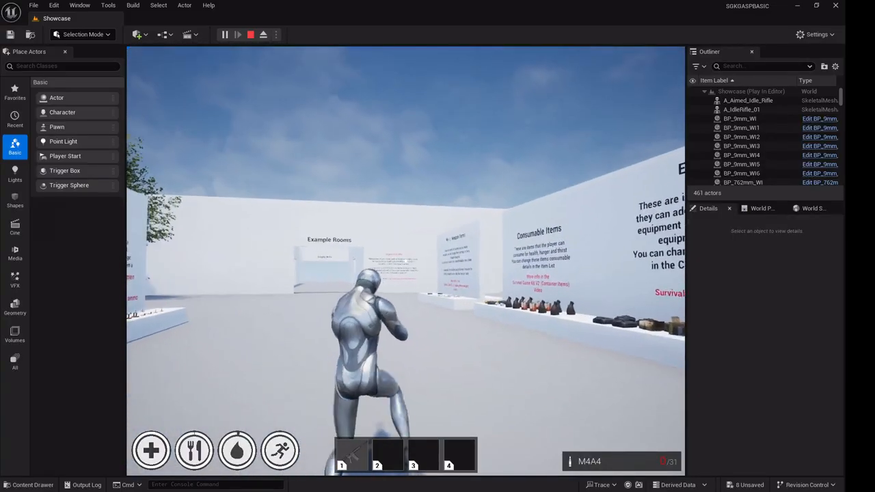
key("w")
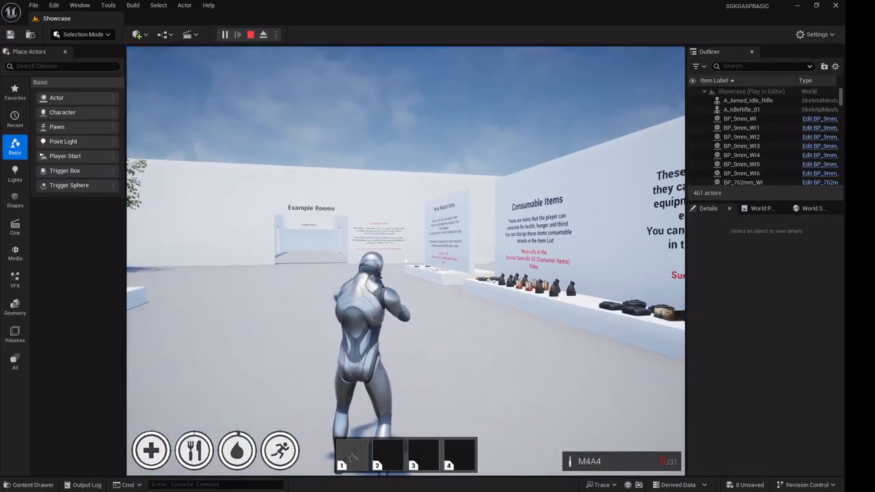
key("w")
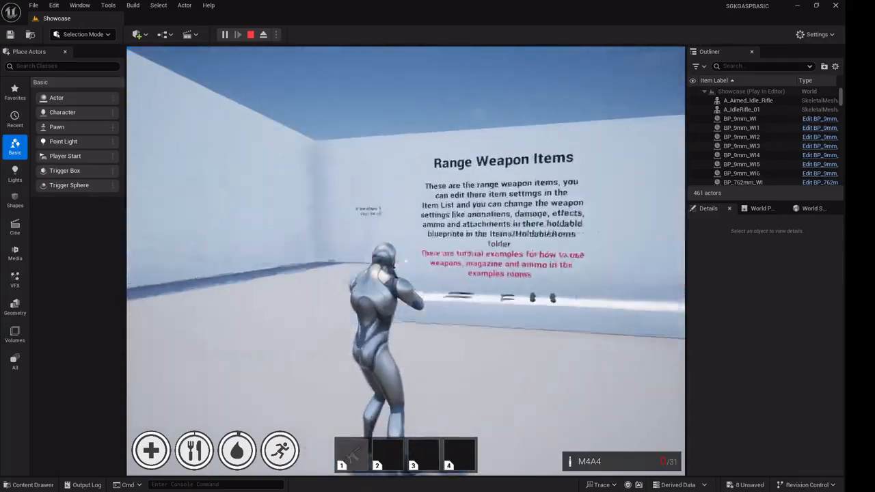
key("w")
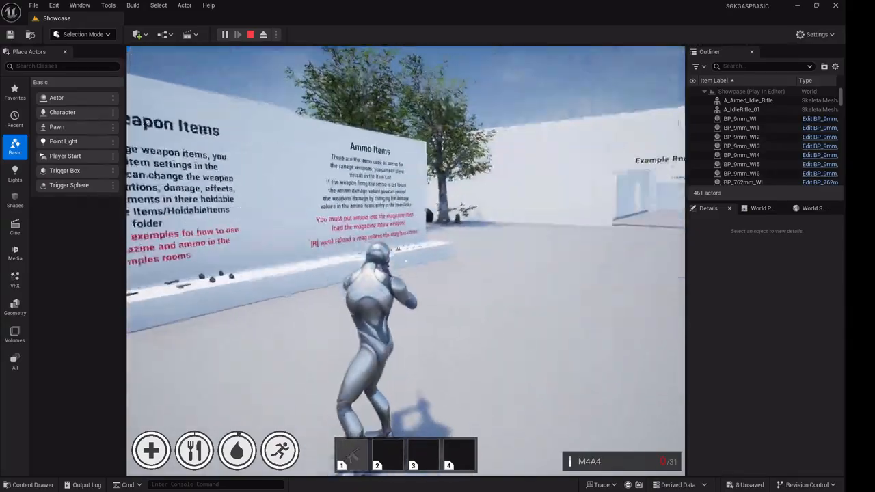
key("w")
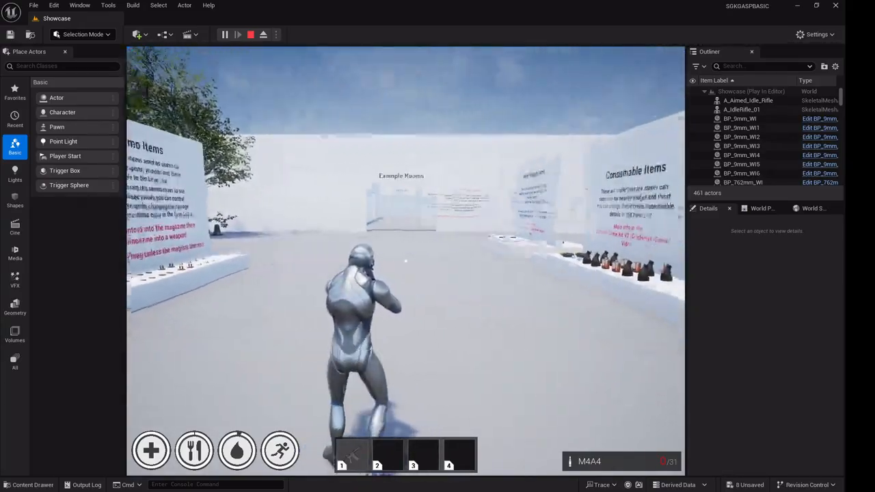
key("w")
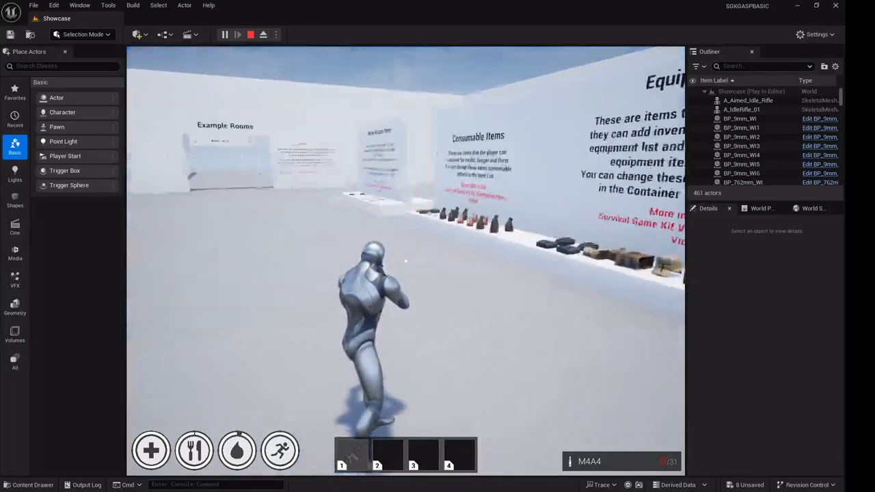
key("w")
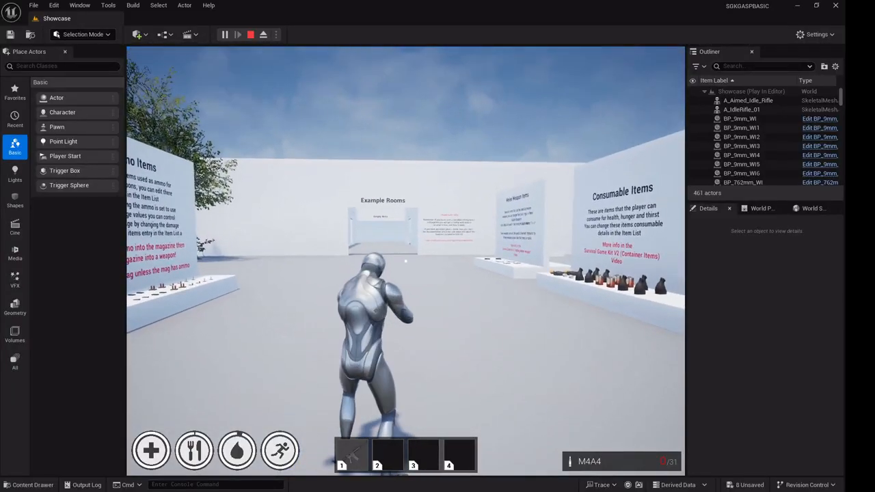
right_click(405, 261)
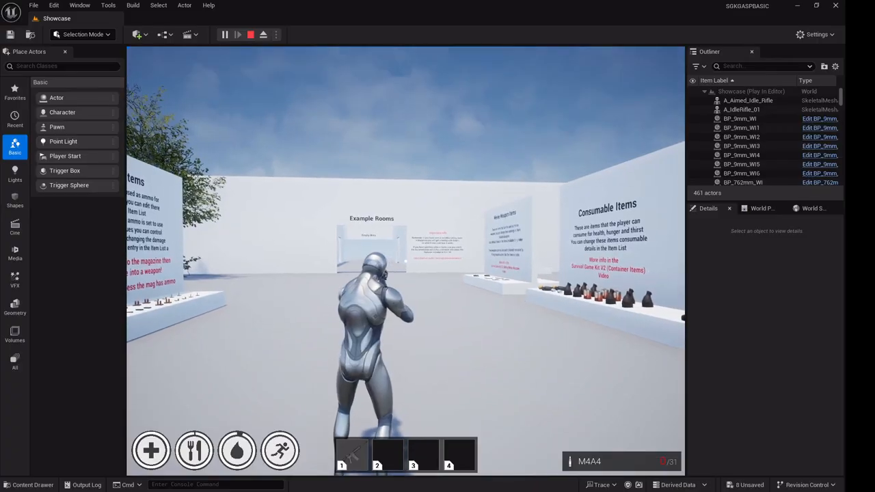
- Eject from the player character and fly the free camera around it to inspect the M4A4 pose and hand placement
key("super")
key("super")
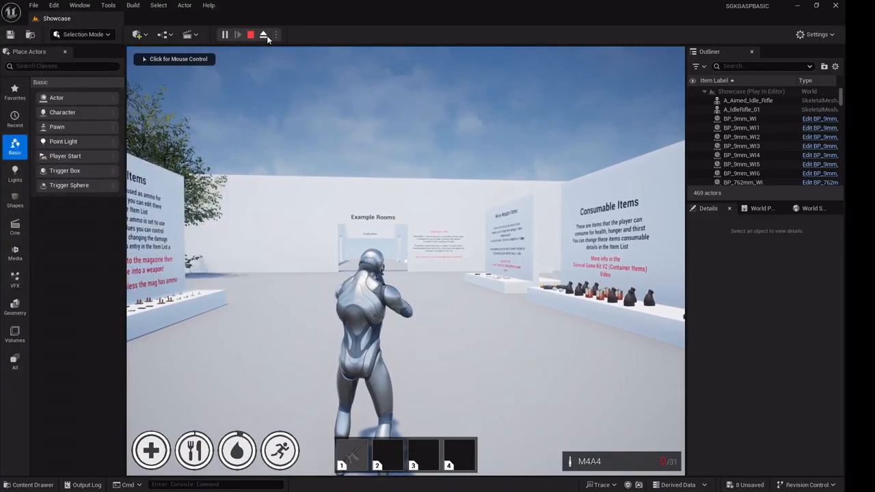
left_click(263, 34)
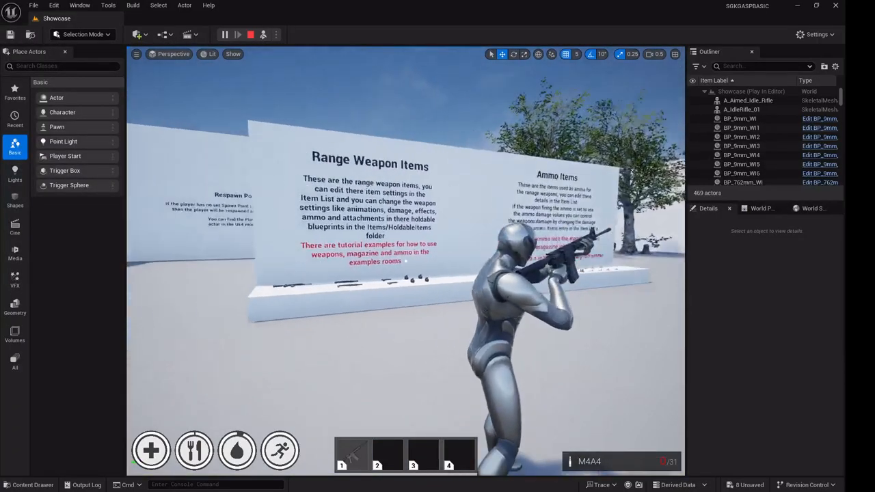
mouse_move(405, 261)
right_mouse_down()
mouse_move(335, 260)
mouse_move(408, 261)
mouse_move(447, 249)
mouse_move(407, 261)
mouse_move(441, 265)
mouse_move(357, 271)
mouse_move(389, 265)
right_mouse_up()
key("w")
key("w")
key("d")
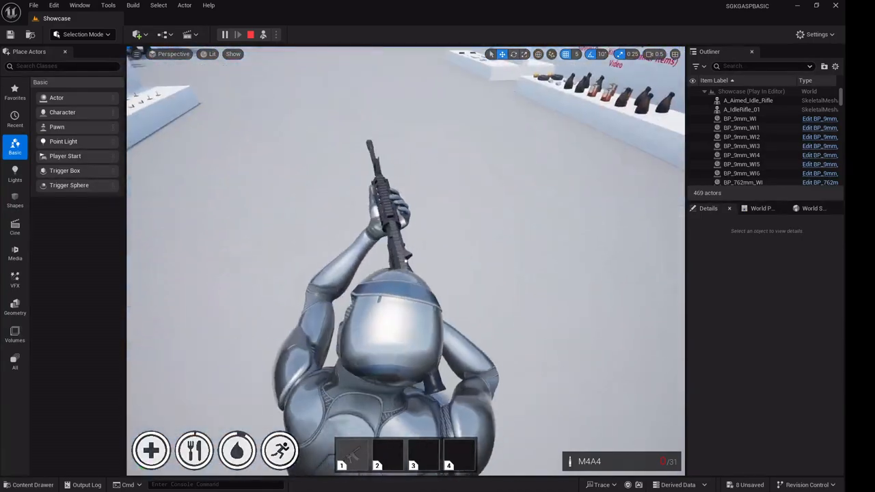